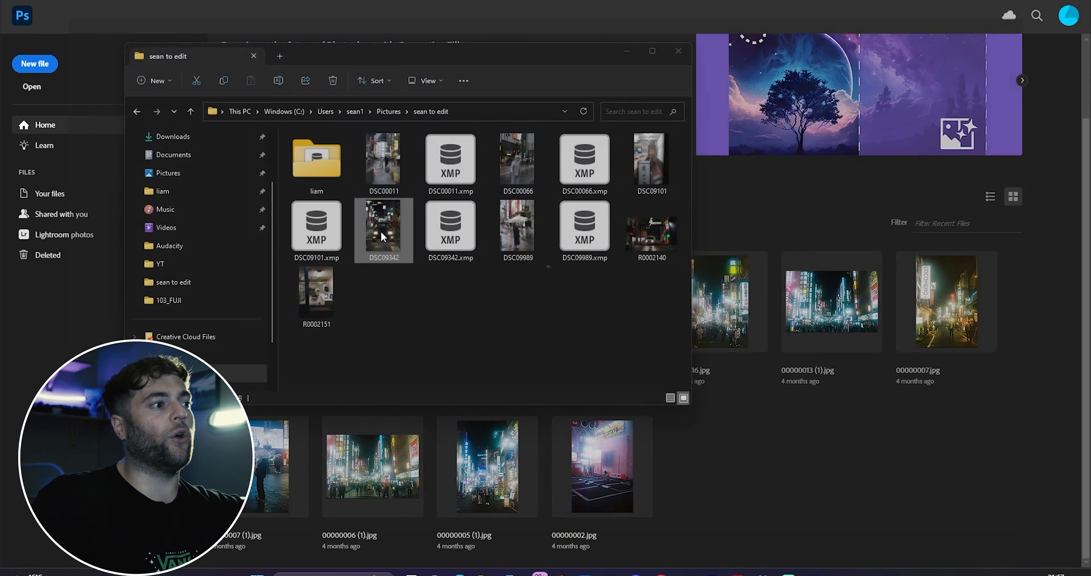
# Step: Preview the taxi photo DSC09342 in the image viewer, zooming and panning to inspect it
pyautogui.scroll(2, 550, 373)
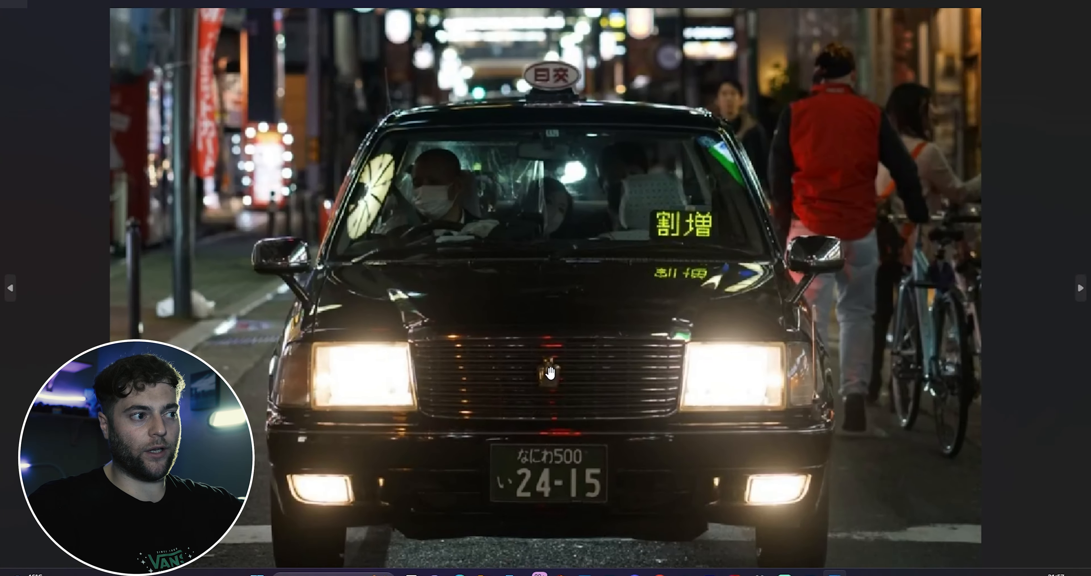
pyautogui.scroll(1, 540, 348)
pyautogui.moveTo(540, 348); pyautogui.dragTo(485, 291)
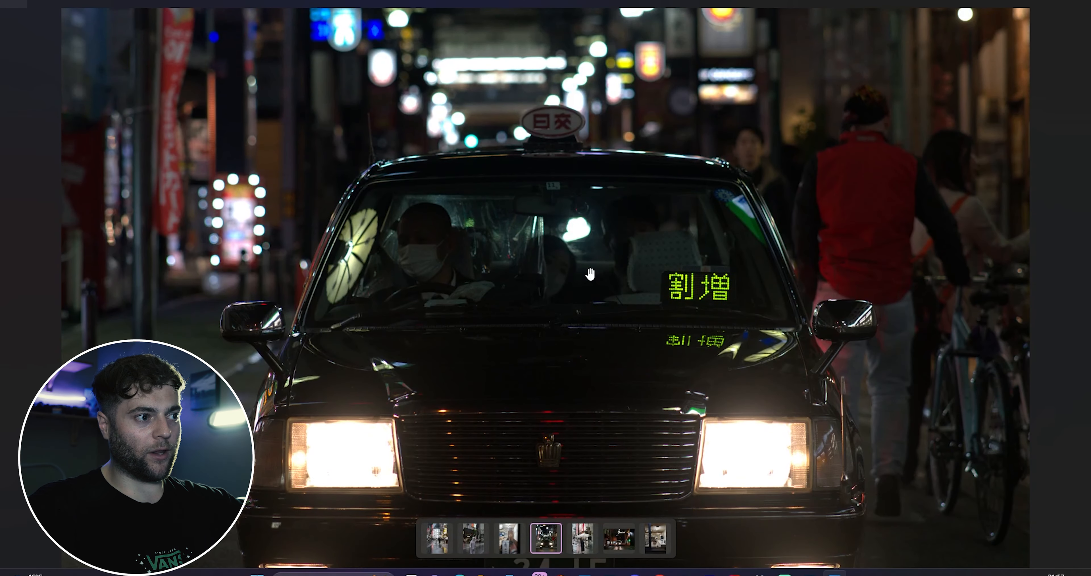
pyautogui.moveTo(543, 271); pyautogui.dragTo(540, 221)
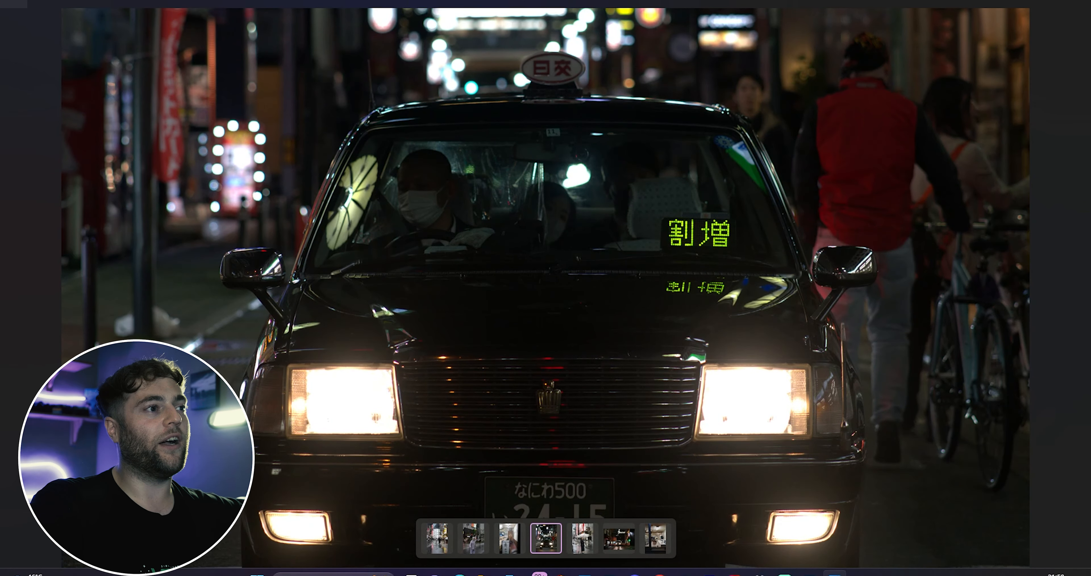
pyautogui.scroll(3, 551, 259)
pyautogui.scroll(-6, 581, 252)
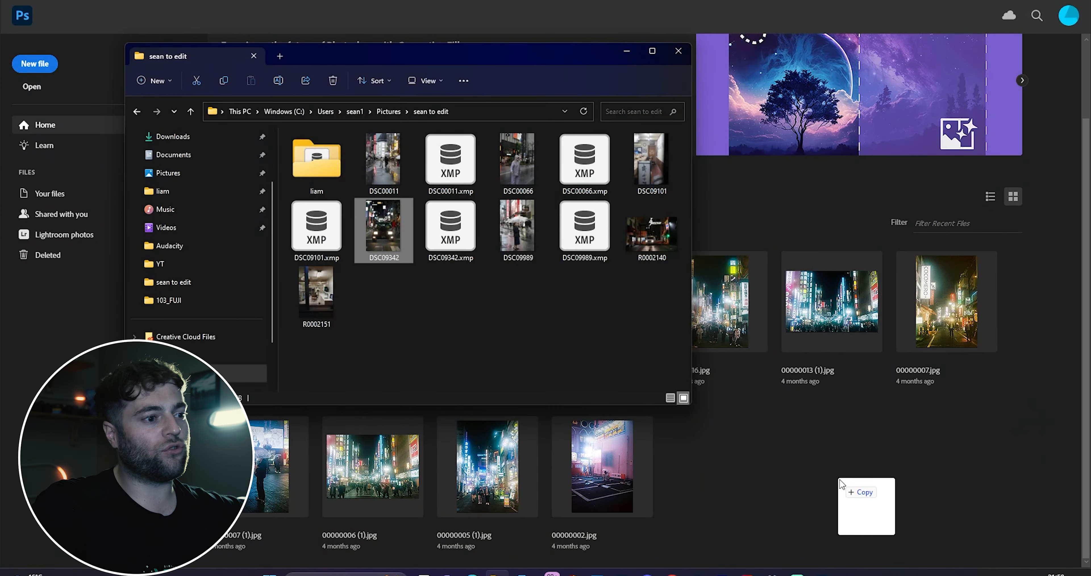
pyautogui.press('Return')
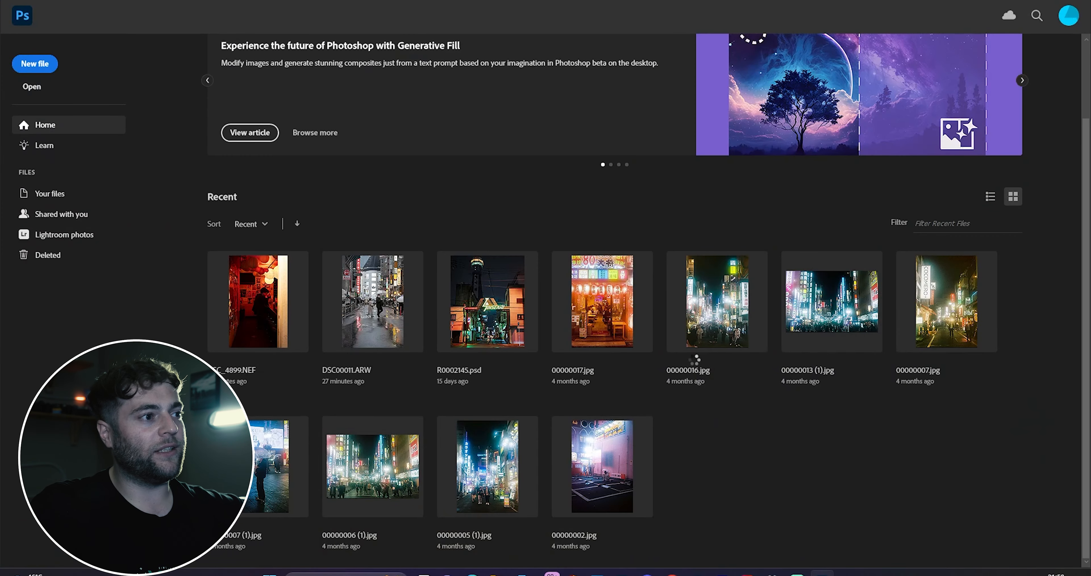
# Step: Open DSC09342.ARW in Camera Raw
pyautogui.moveTo(913, 271)
pyautogui.mouseDown()
pyautogui.moveTo(864, 271)
pyautogui.moveTo(893, 278)
pyautogui.mouseUp()
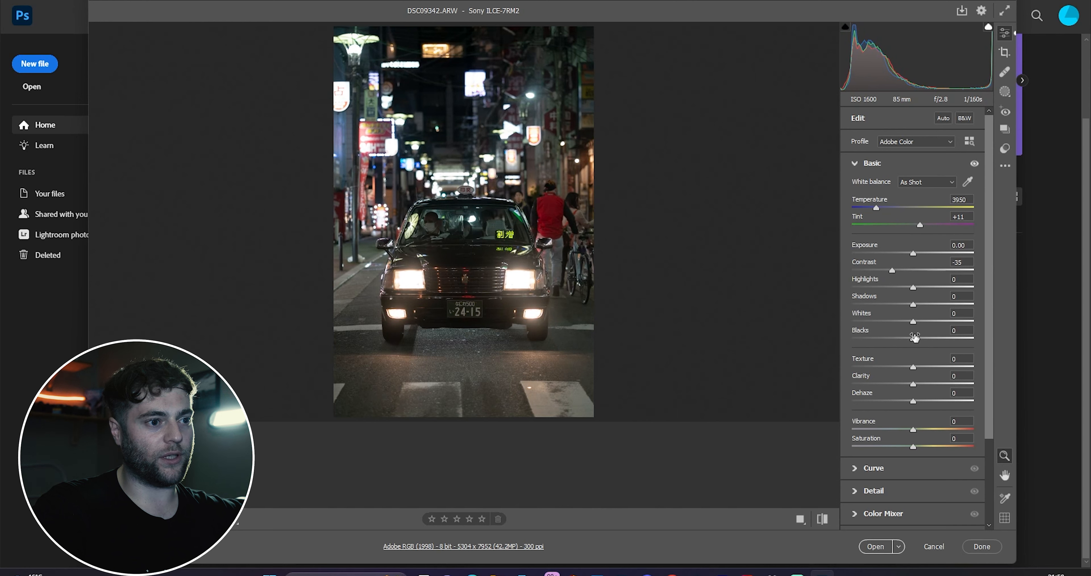
pyautogui.moveTo(918, 341)
pyautogui.mouseDown()
pyautogui.moveTo(958, 341)
pyautogui.moveTo(914, 351)
pyautogui.mouseUp()
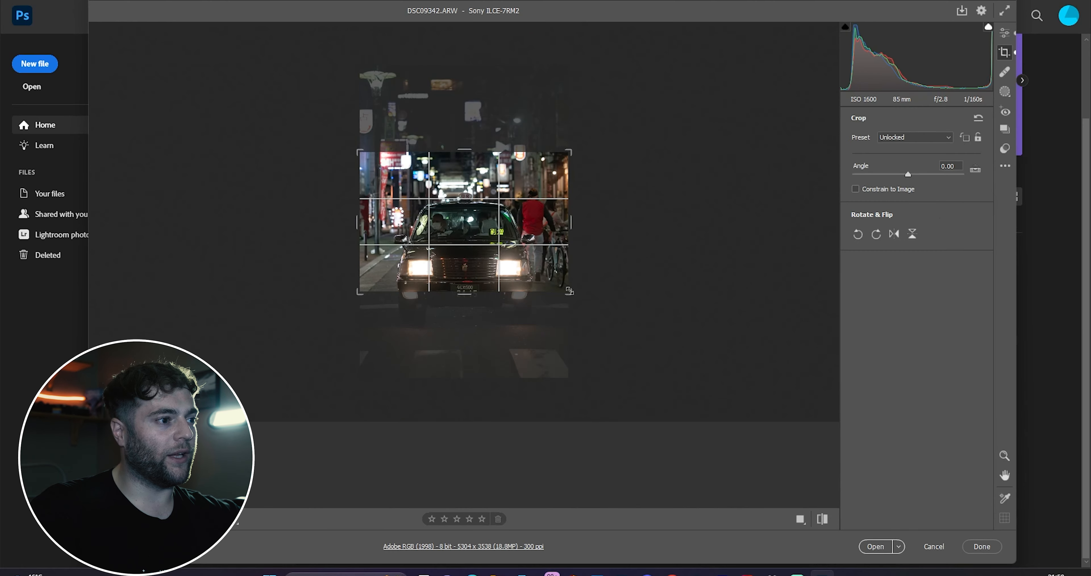
# Step: Crop the photo to a landscape frame around the taxi and lift the shadows to +43 and blacks to +10
pyautogui.moveTo(573, 298); pyautogui.dragTo(552, 278)
pyautogui.moveTo(502, 237); pyautogui.dragTo(503, 201)
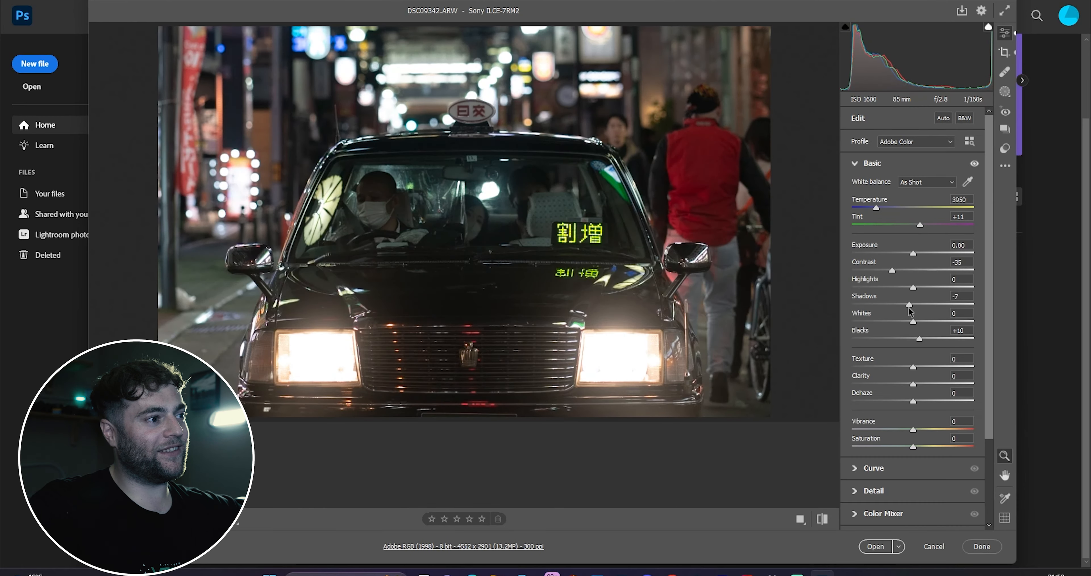
pyautogui.moveTo(910, 311); pyautogui.dragTo(940, 312)
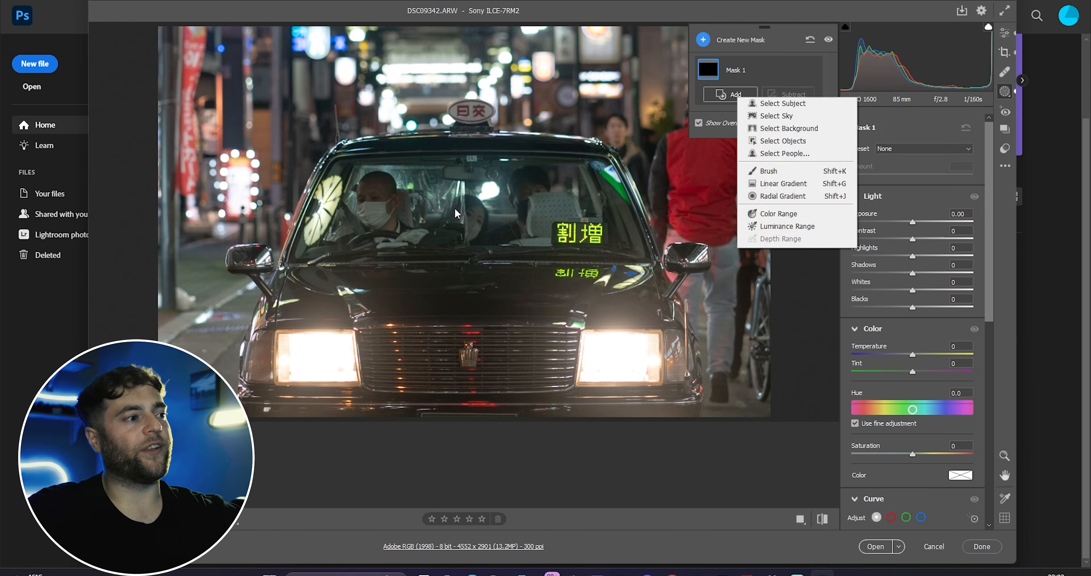
# Step: Add a radial gradient mask over the taxi's windshield and adjust its size and position
pyautogui.click(830, 195)
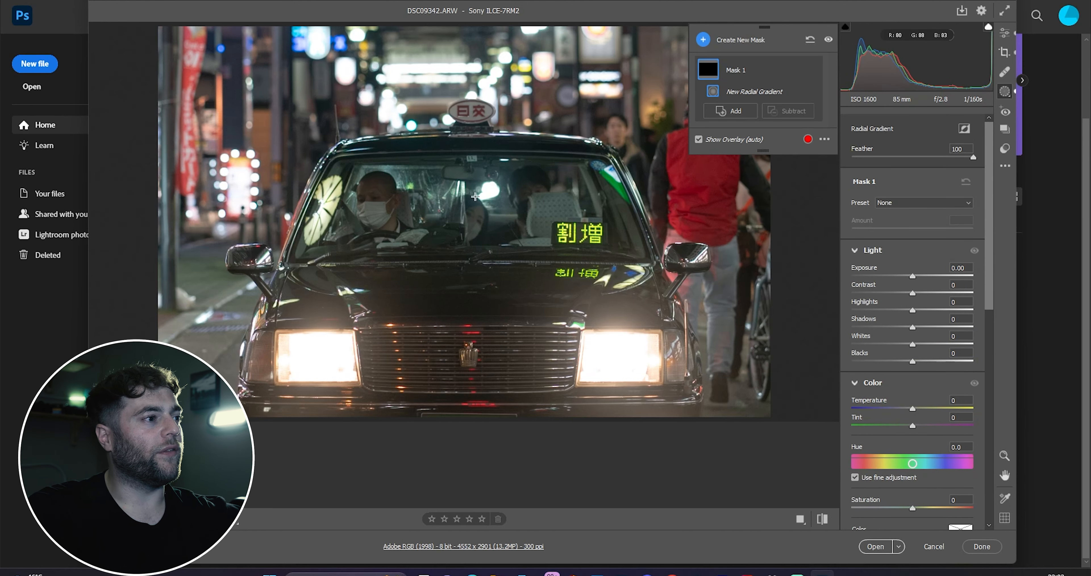
pyautogui.moveTo(461, 211); pyautogui.dragTo(607, 266)
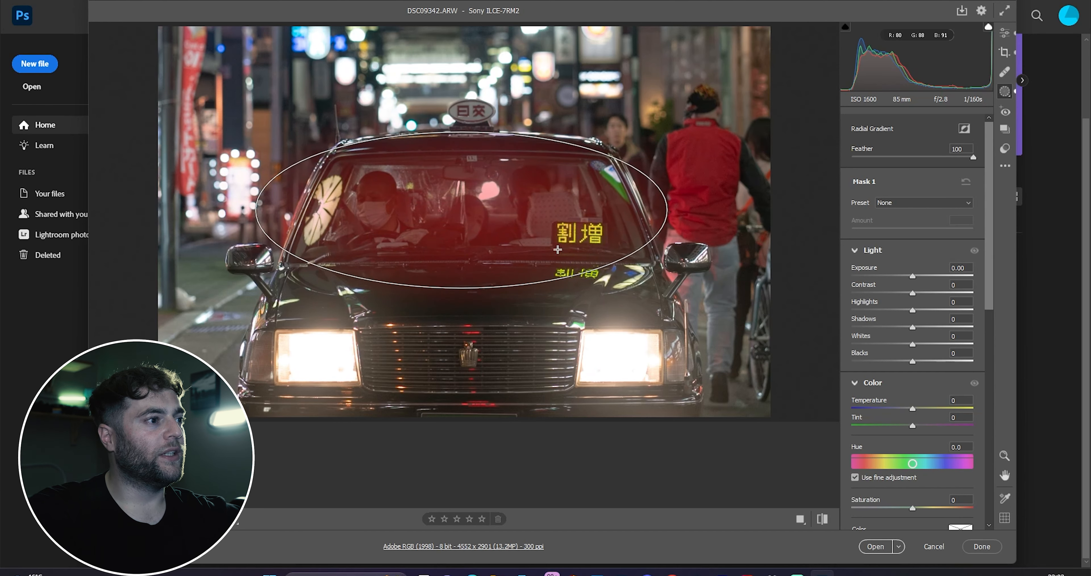
pyautogui.moveTo(471, 217); pyautogui.dragTo(485, 218)
pyautogui.moveTo(478, 129); pyautogui.dragTo(474, 117)
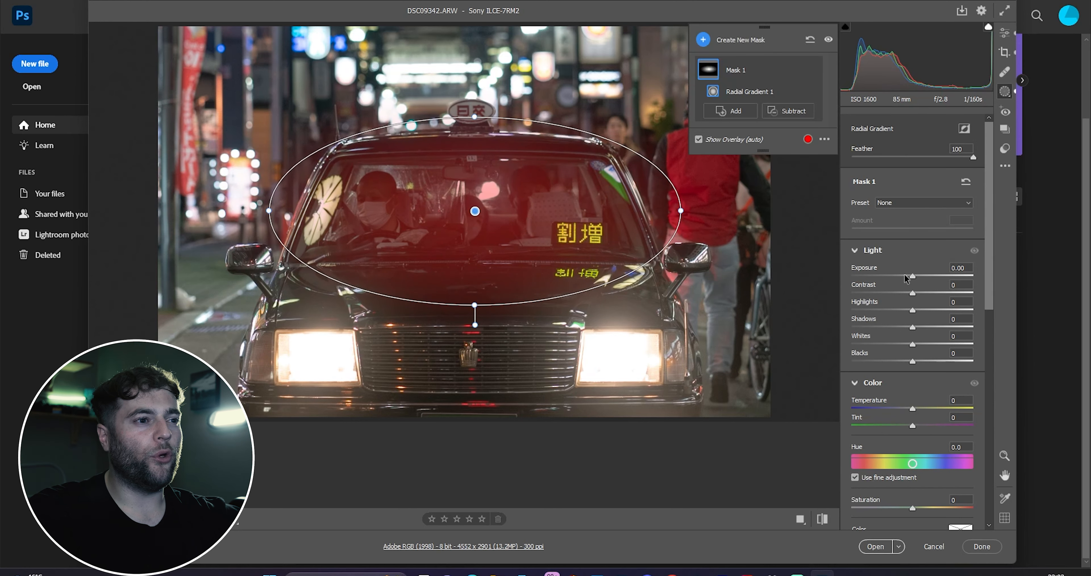
# Step: Set the radial mask's exposure to +0.15 and contrast to -41
pyautogui.moveTo(912, 292)
pyautogui.mouseDown()
pyautogui.moveTo(888, 296)
pyautogui.moveTo(915, 274)
pyautogui.mouseUp()
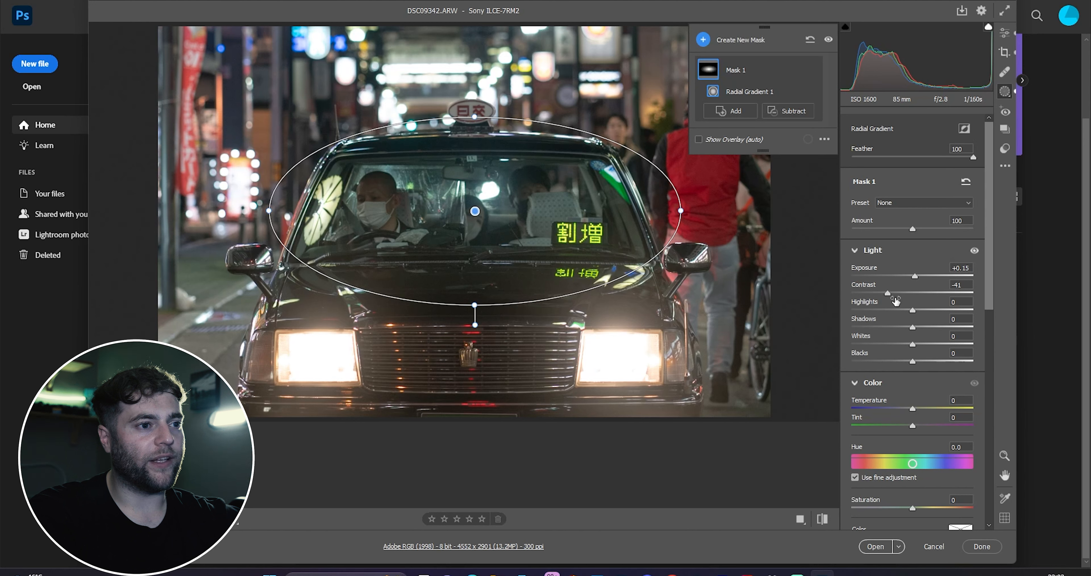
pyautogui.moveTo(889, 293); pyautogui.dragTo(936, 328)
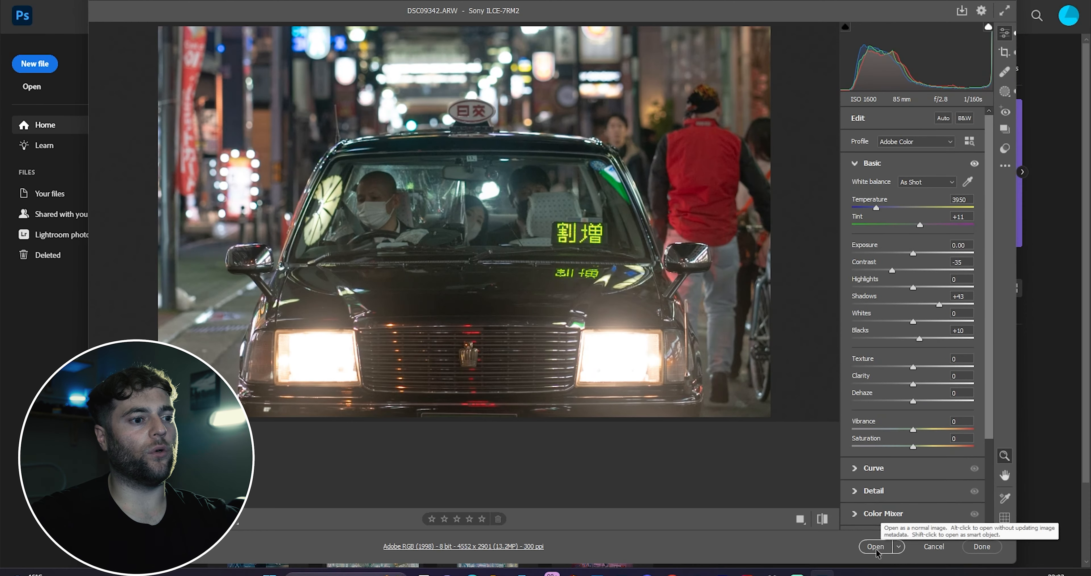
# Step: Open the image in Photoshop and launch the Dehancer filter
pyautogui.click(876, 546)
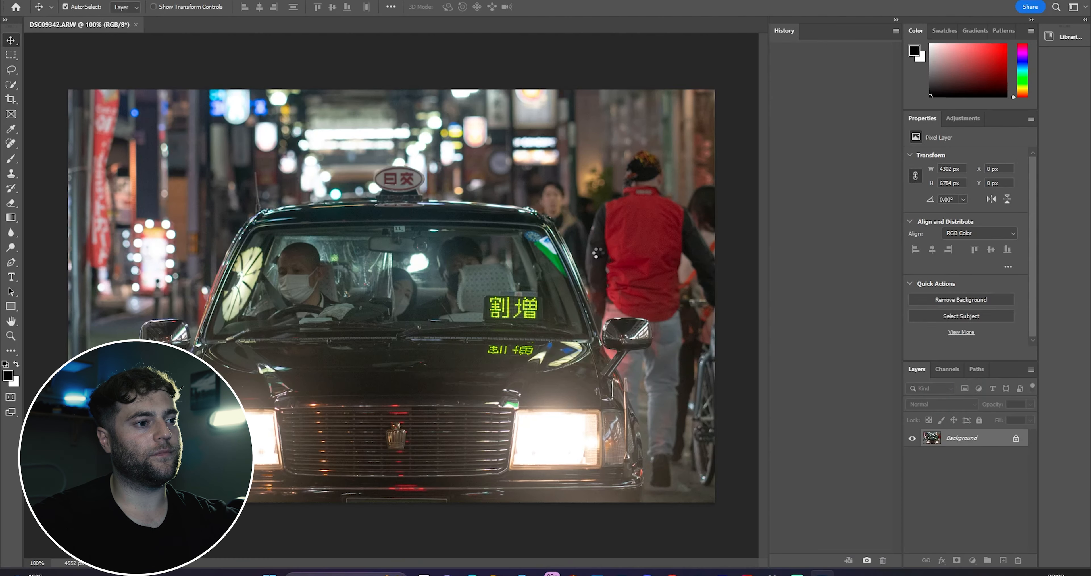
pyautogui.click(156, 0)
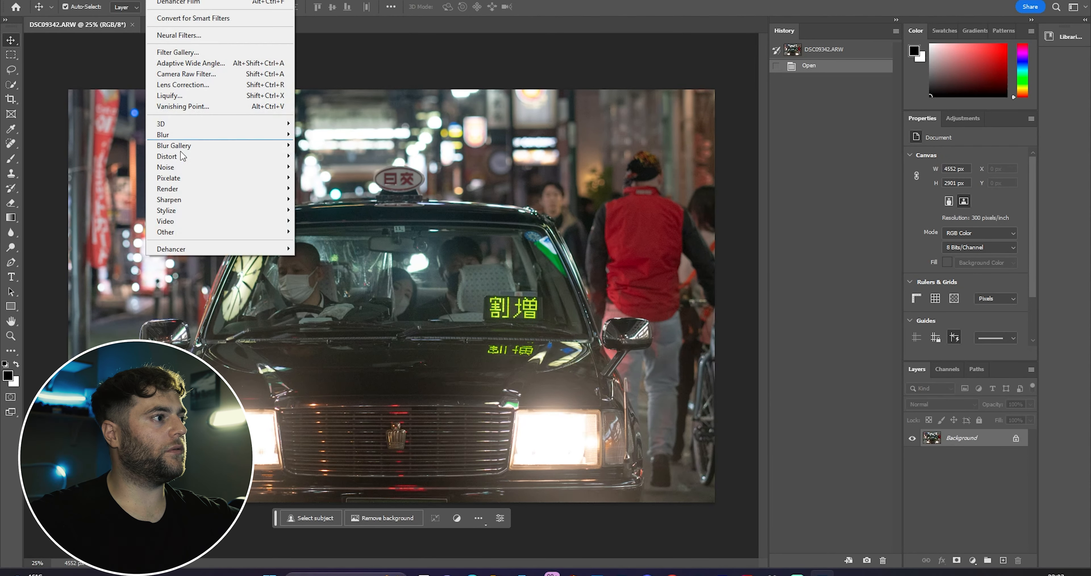
pyautogui.moveTo(205, 249)
pyautogui.click(319, 248)
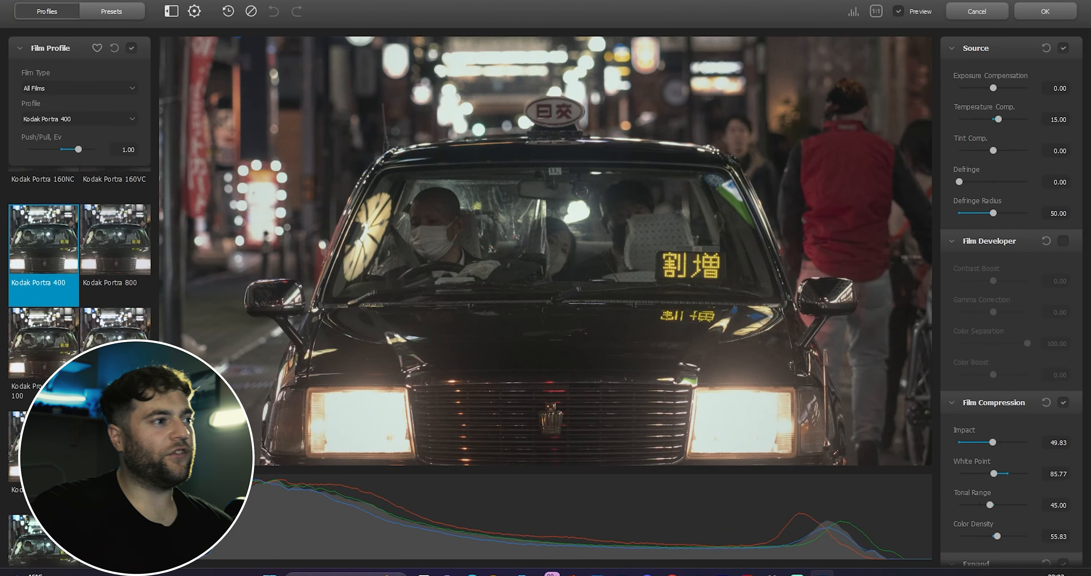
# Step: Show all Dehancer presets and apply the Cinestill 800T (Kodak 2383 Print Film) preset
pyautogui.click(111, 11)
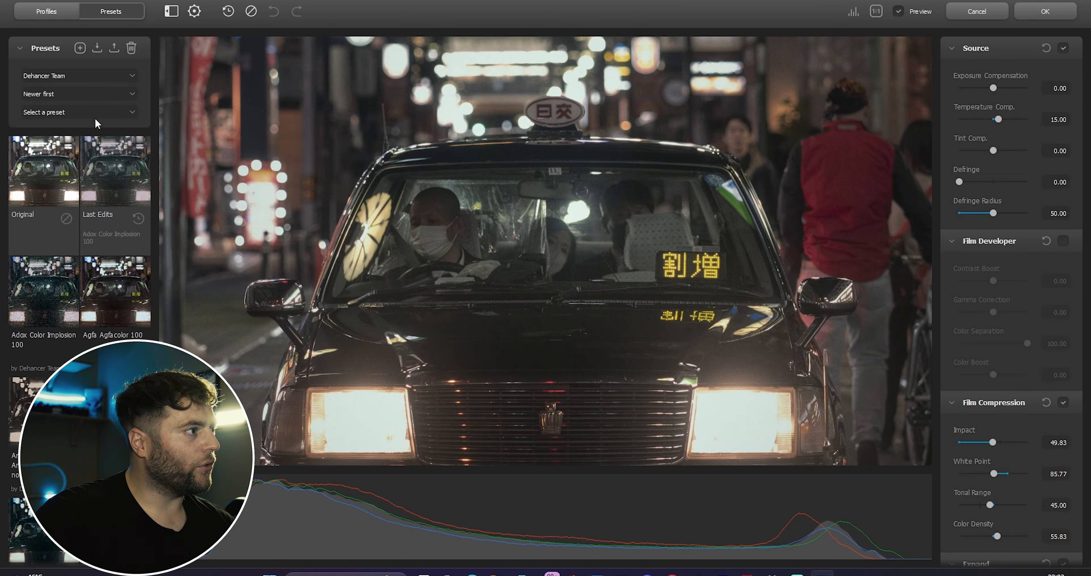
pyautogui.click(89, 80)
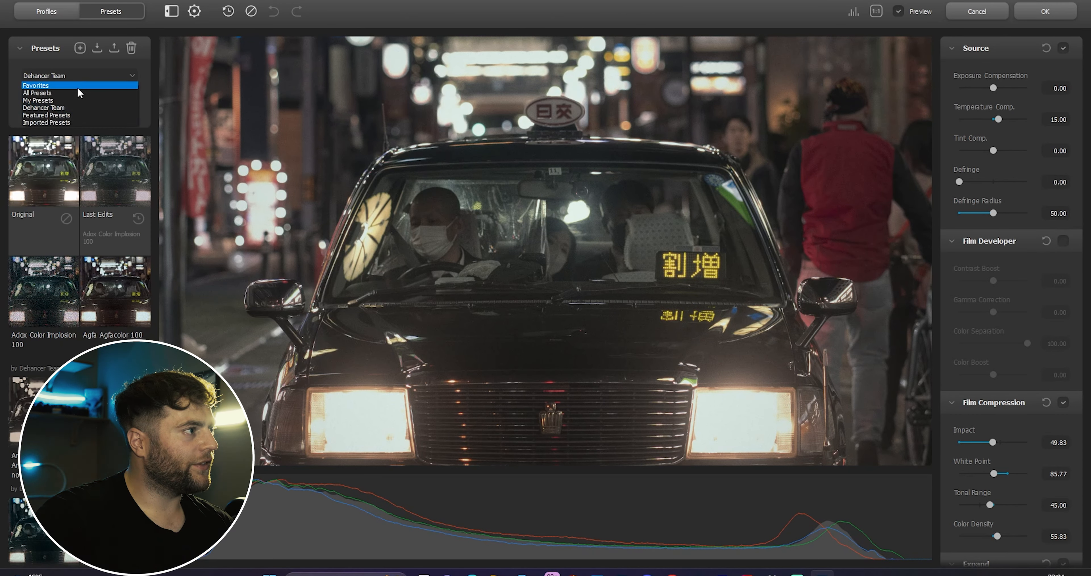
pyautogui.click(79, 85)
pyautogui.scroll(-3, 68, 289)
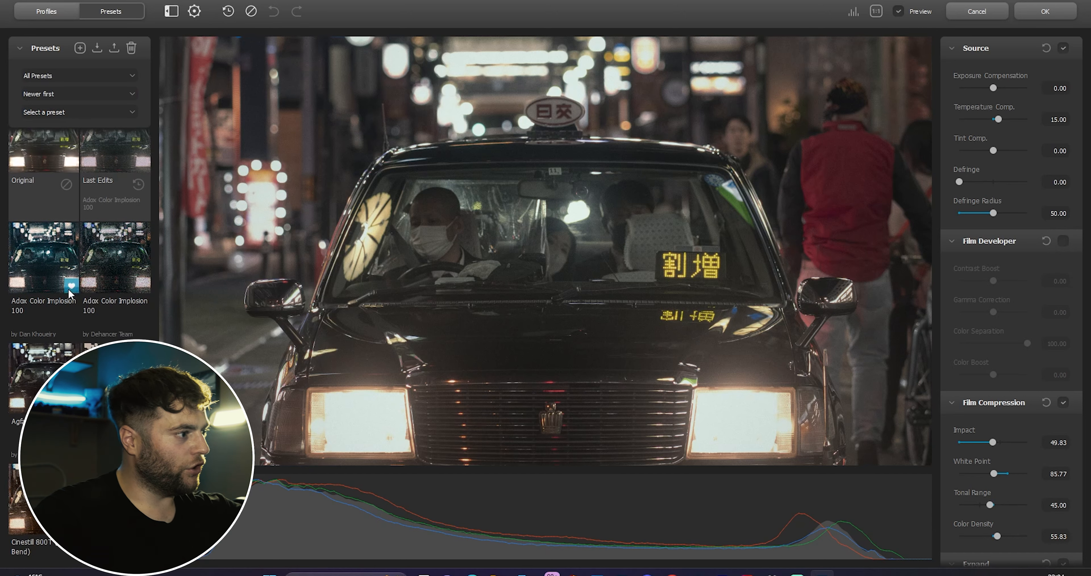
pyautogui.scroll(-3, 68, 297)
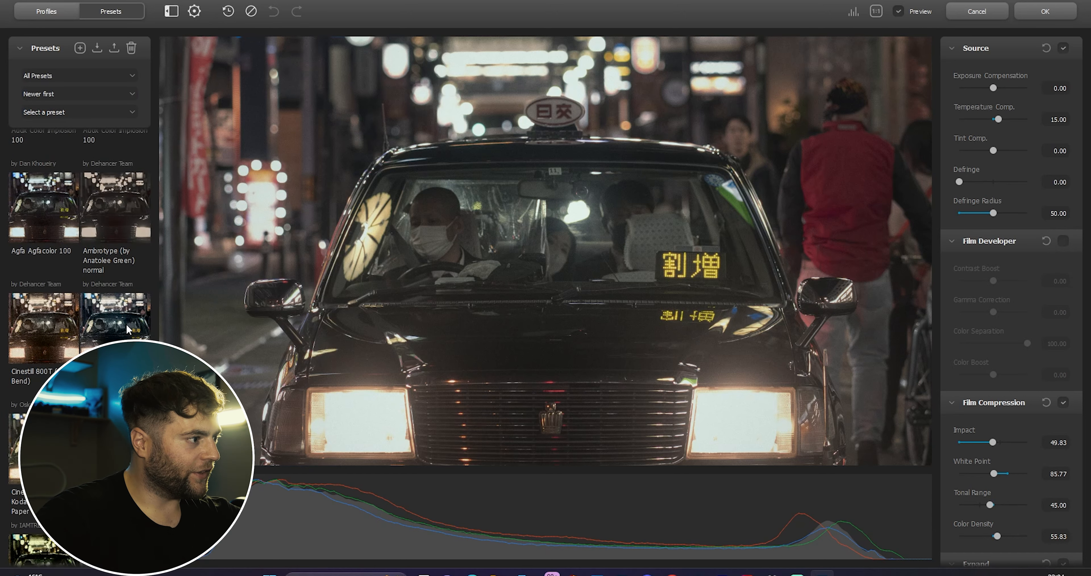
pyautogui.click(127, 324)
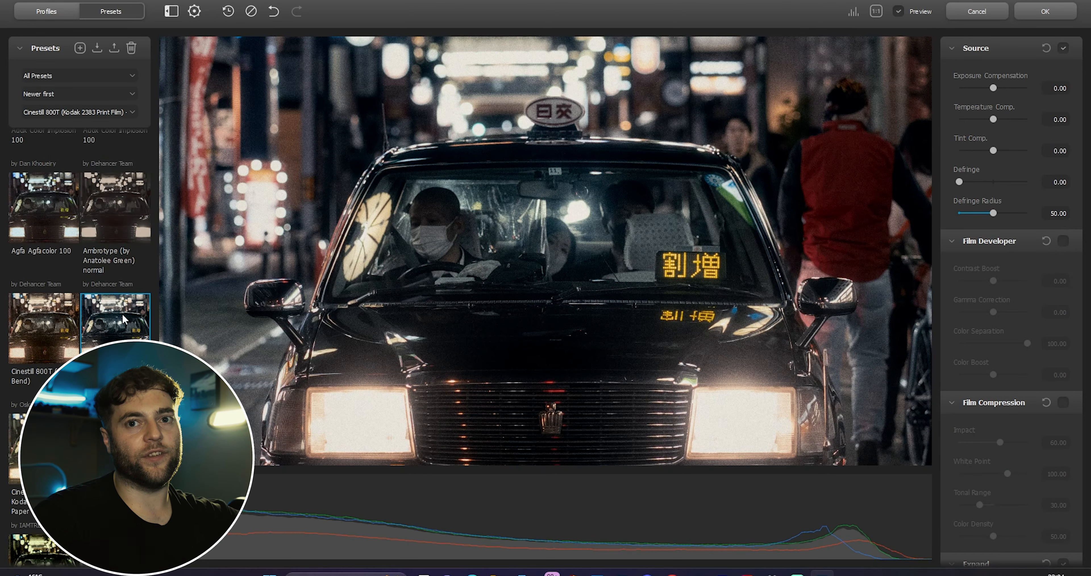
# Step: Apply the Fujichrome Velvia 50 preset
pyautogui.scroll(-5, 108, 327)
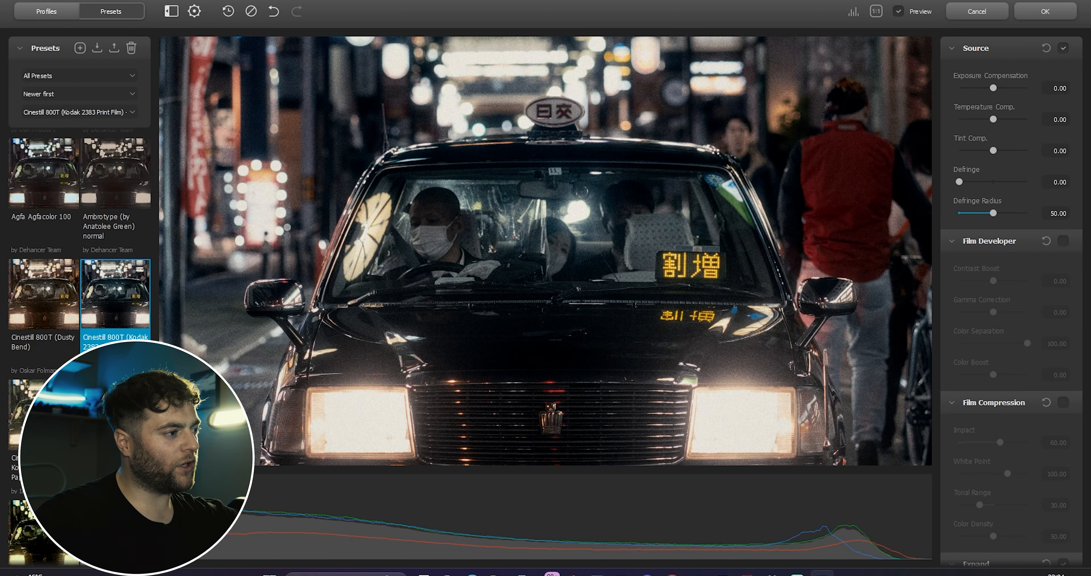
pyautogui.scroll(-10, 80, 296)
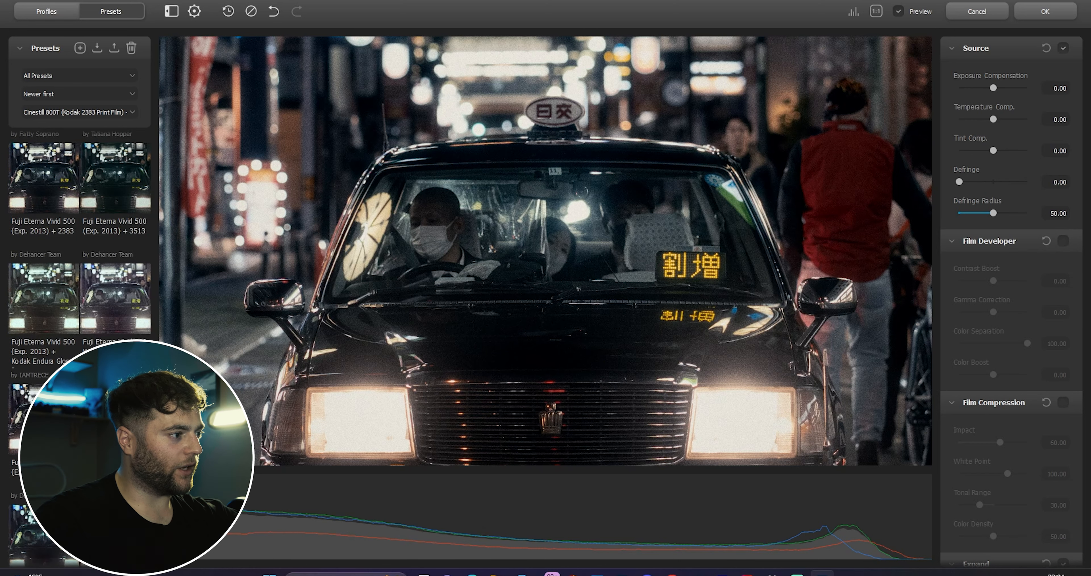
pyautogui.scroll(-2, 80, 254)
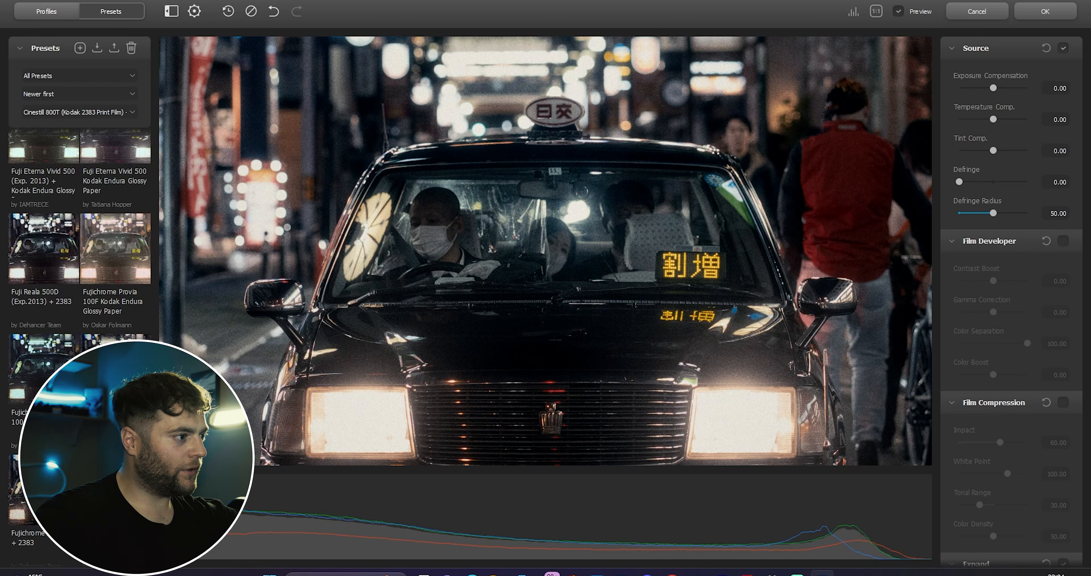
pyautogui.click(115, 369)
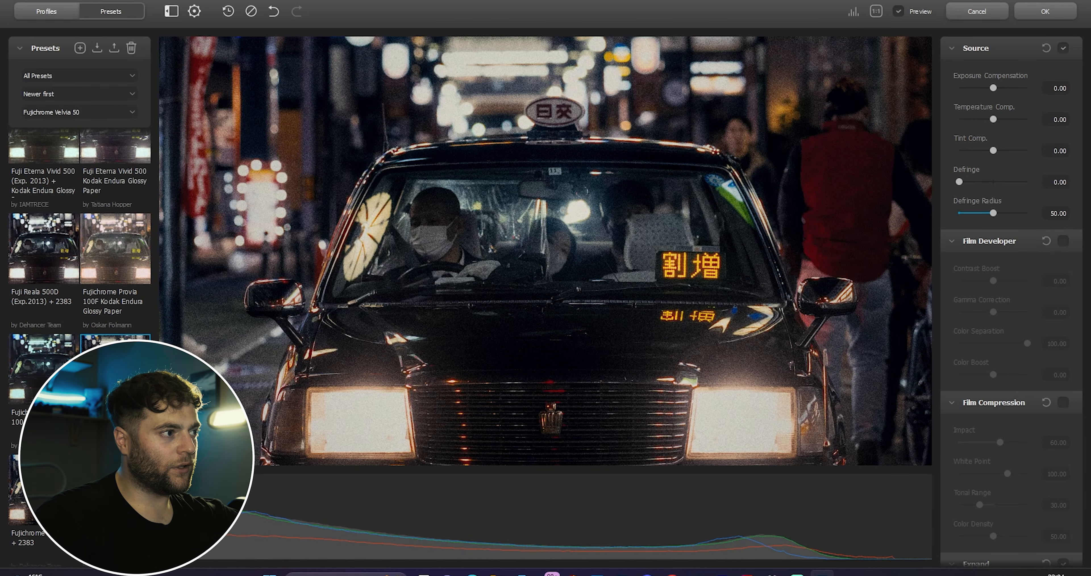
# Step: Apply the Prokudin-Gorskiy 1906 (experimental) preset
pyautogui.scroll(-8, 81, 297)
pyautogui.scroll(-10, 80, 297)
pyautogui.scroll(-10, 81, 297)
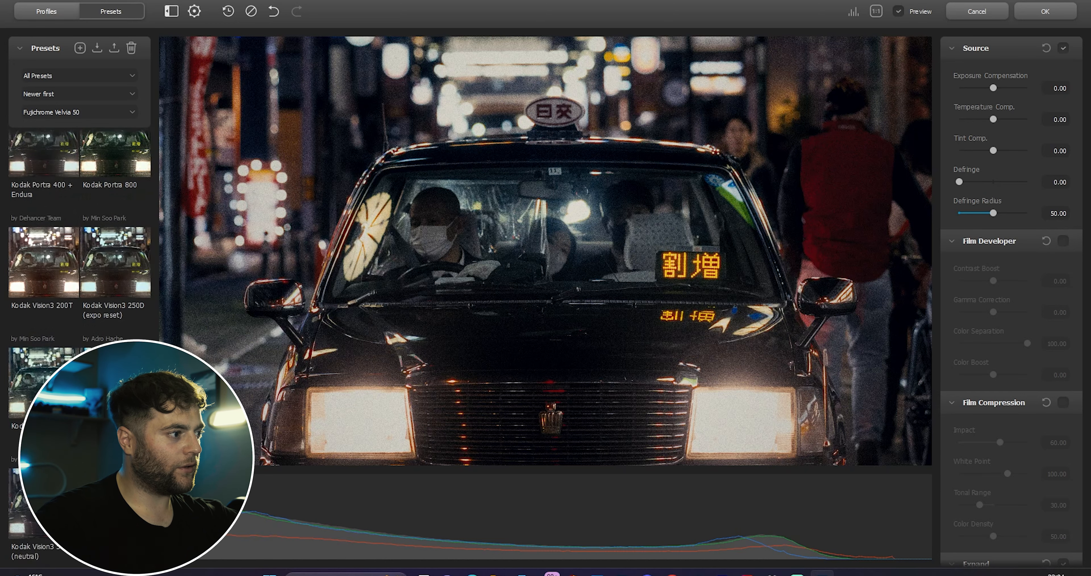
pyautogui.scroll(-3, 80, 297)
pyautogui.scroll(-10, 137, 336)
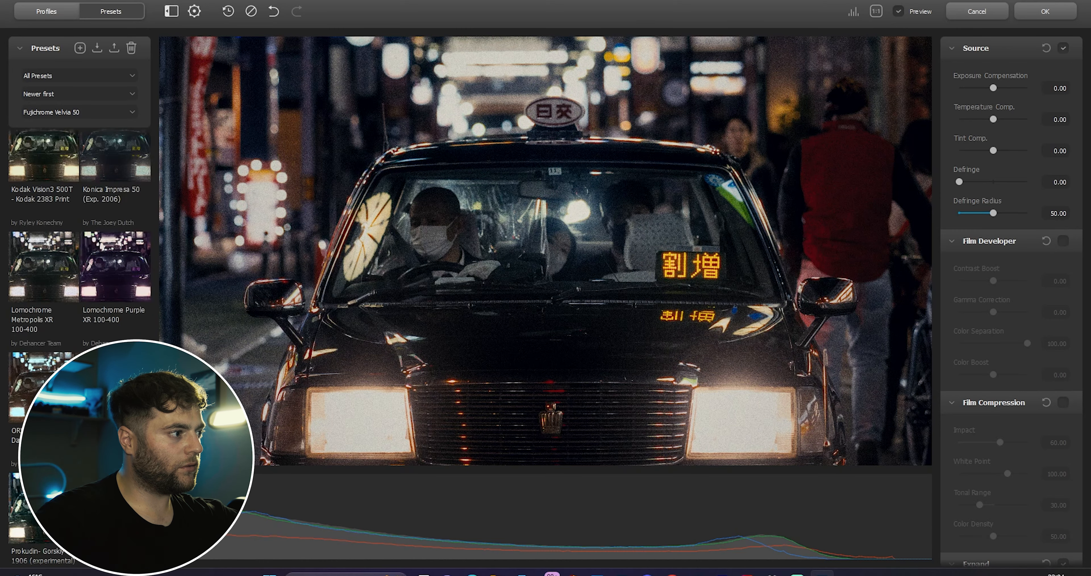
pyautogui.click(46, 381)
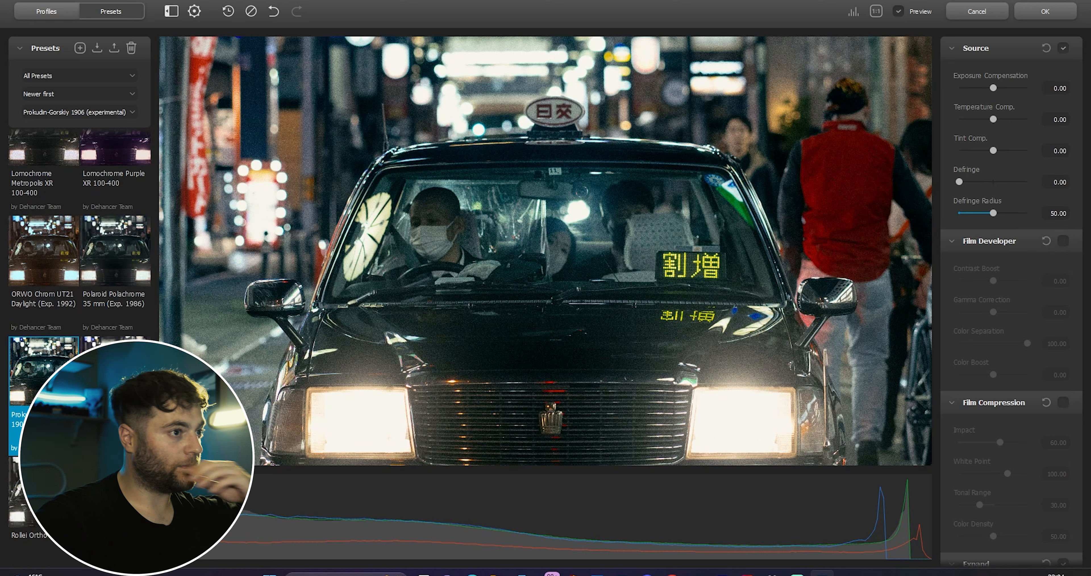
# Step: Enable Film Developer and set Contrast Boost to 36.67 and Color Boost to 20.00
pyautogui.scroll(-1, 81, 296)
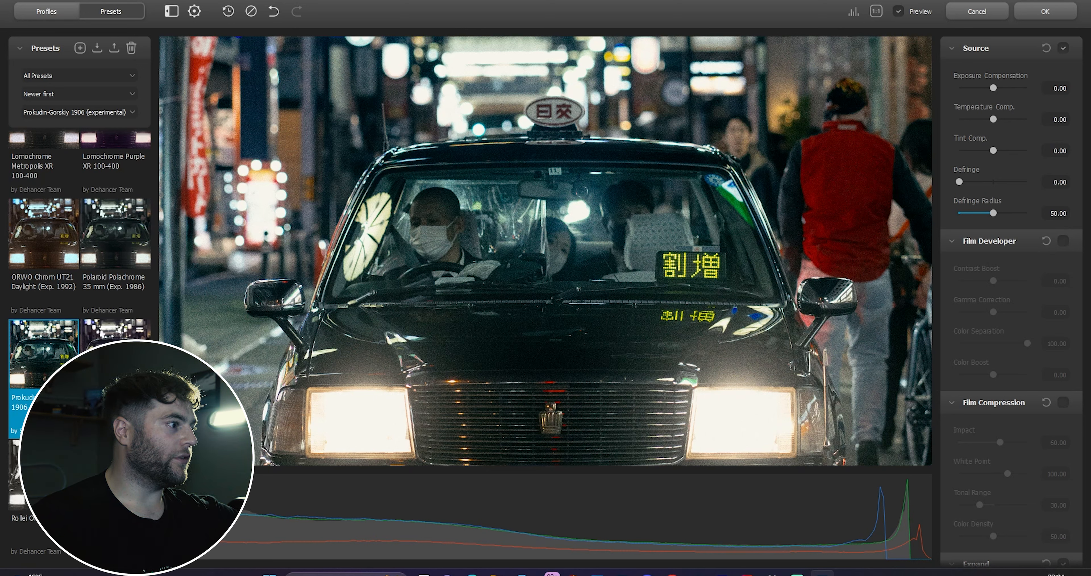
pyautogui.scroll(4, 80, 296)
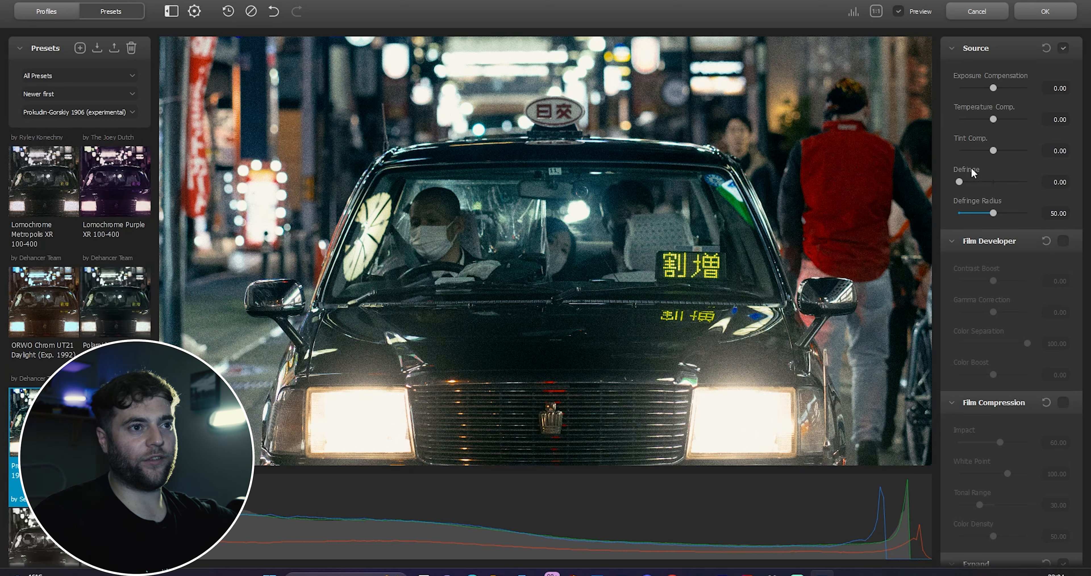
pyautogui.click(1063, 240)
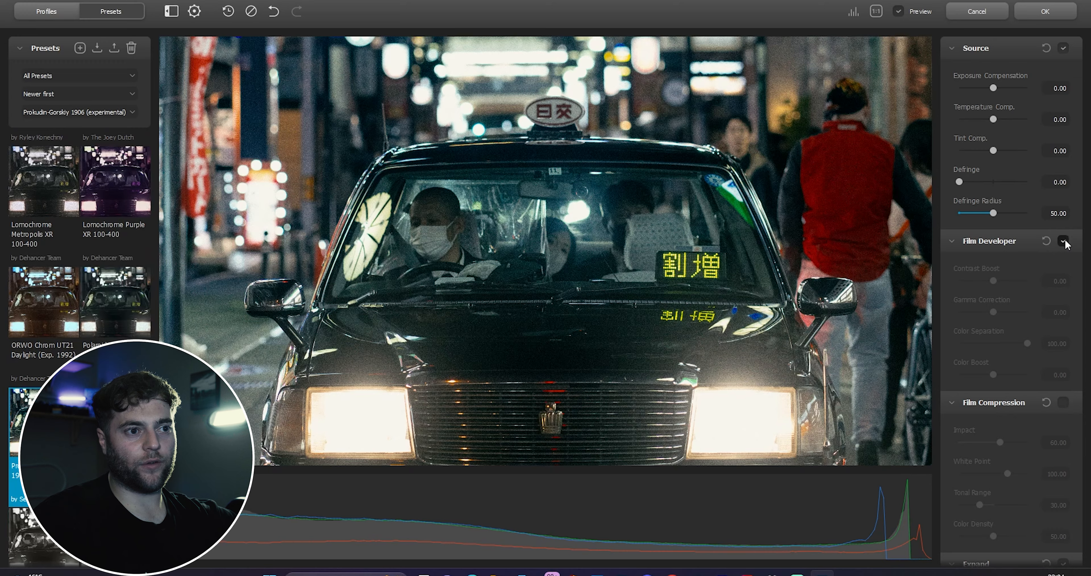
pyautogui.moveTo(1009, 276)
pyautogui.mouseDown()
pyautogui.moveTo(995, 278)
pyautogui.moveTo(1006, 283)
pyautogui.mouseUp()
pyautogui.moveTo(991, 373); pyautogui.dragTo(1000, 370)
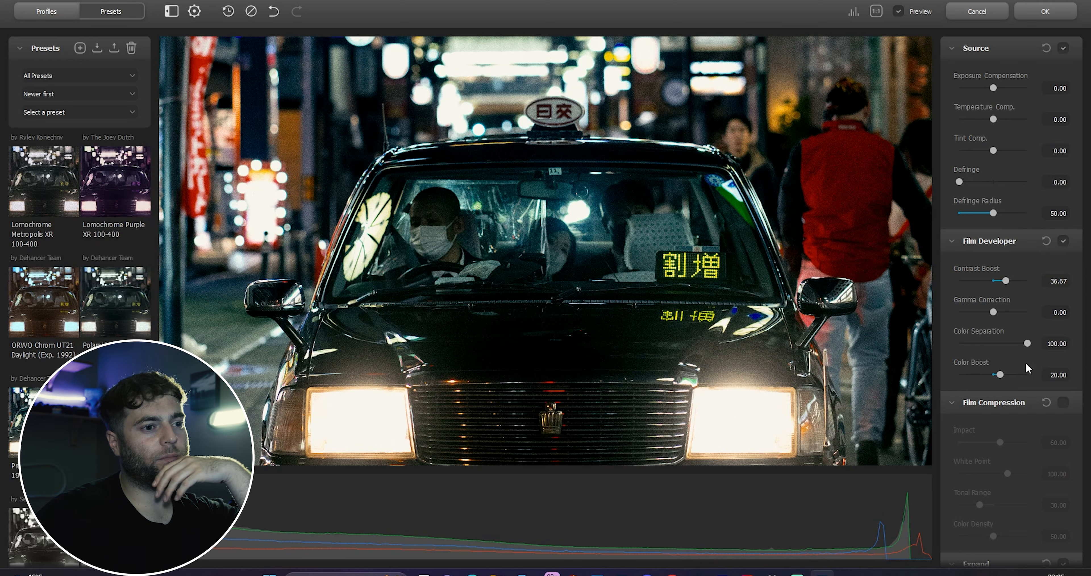
# Step: Enable Film Compression and raise the Film Grain amount to 18.33
pyautogui.click(1064, 403)
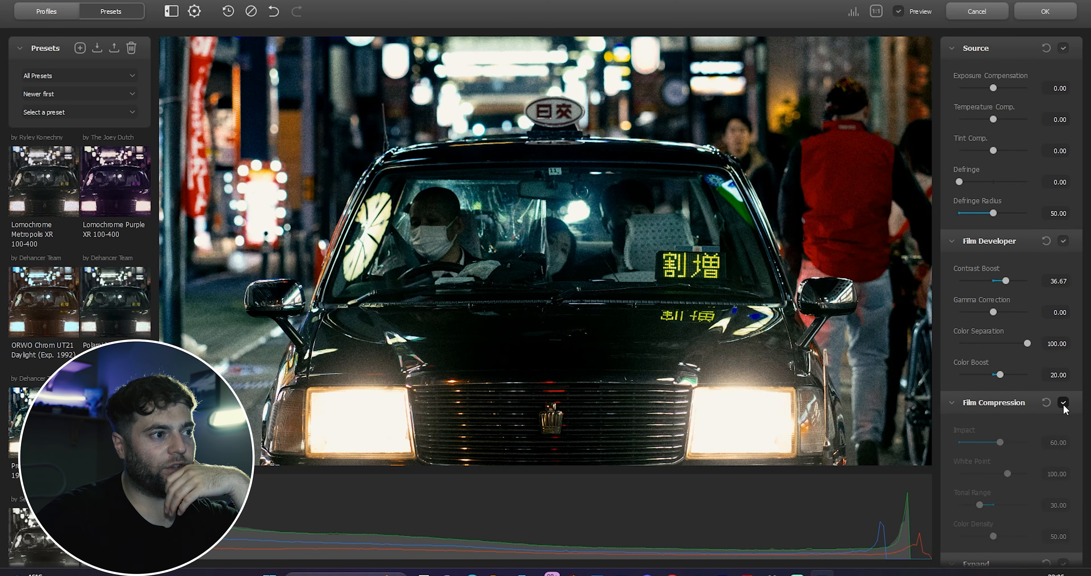
pyautogui.scroll(-5, 1035, 413)
pyautogui.scroll(-12, 1034, 412)
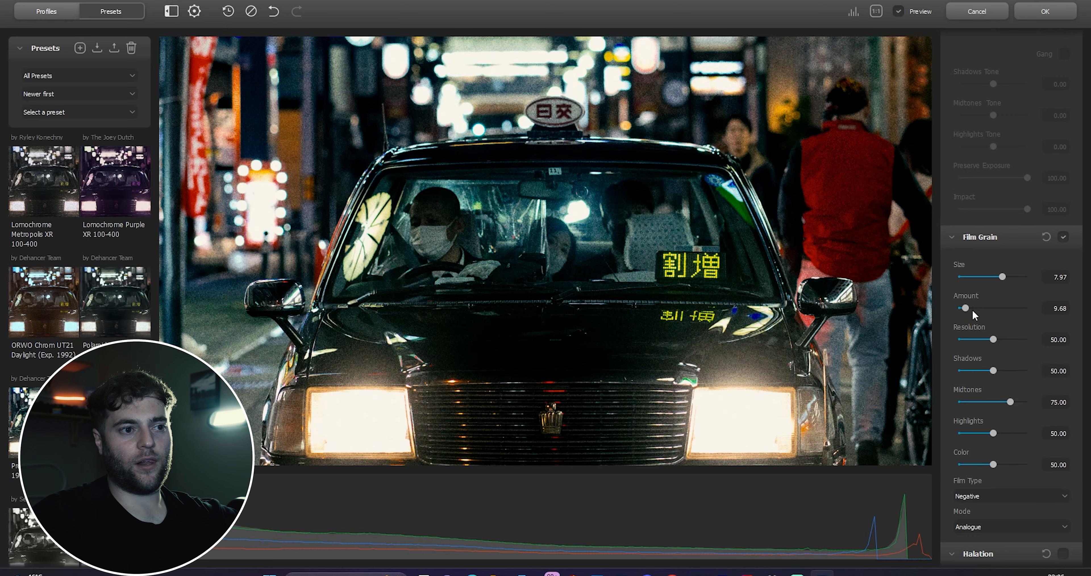
pyautogui.moveTo(967, 308); pyautogui.dragTo(972, 308)
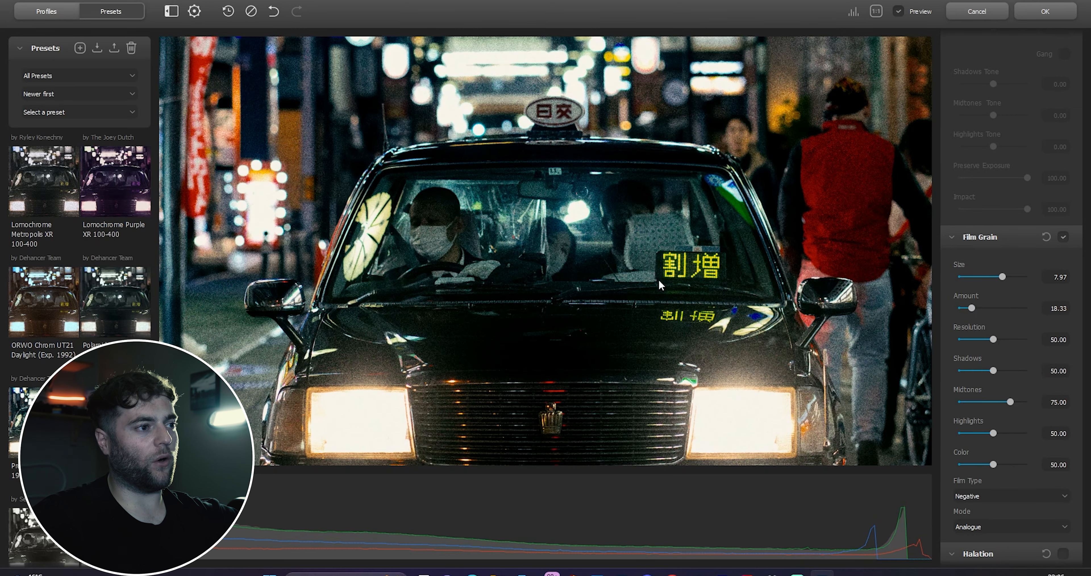
# Step: Zoom in to inspect the grain and set the Film Grain Shadows to 24.17
pyautogui.click(582, 240)
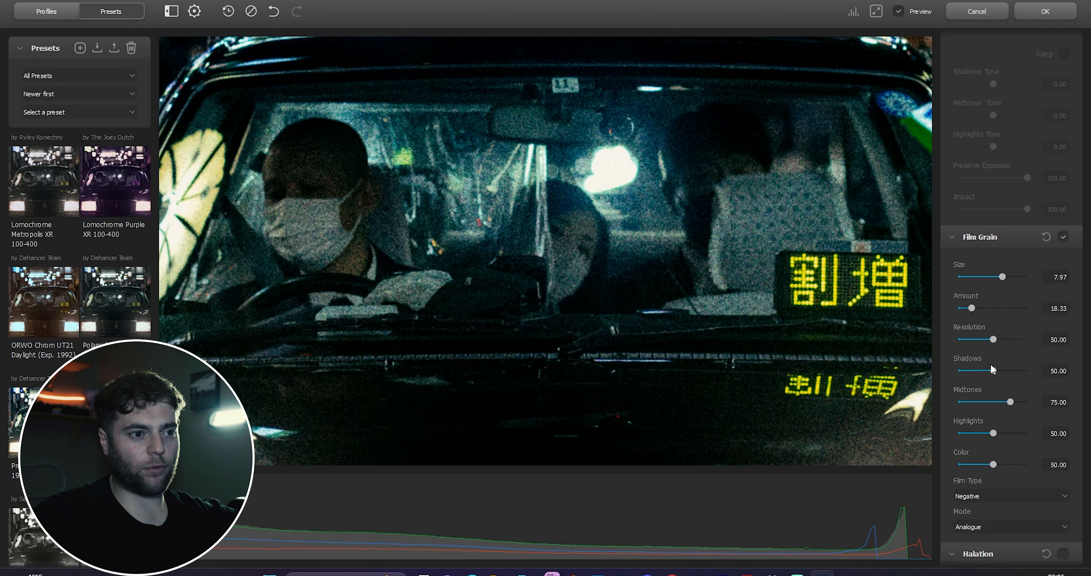
pyautogui.moveTo(993, 371); pyautogui.dragTo(976, 371)
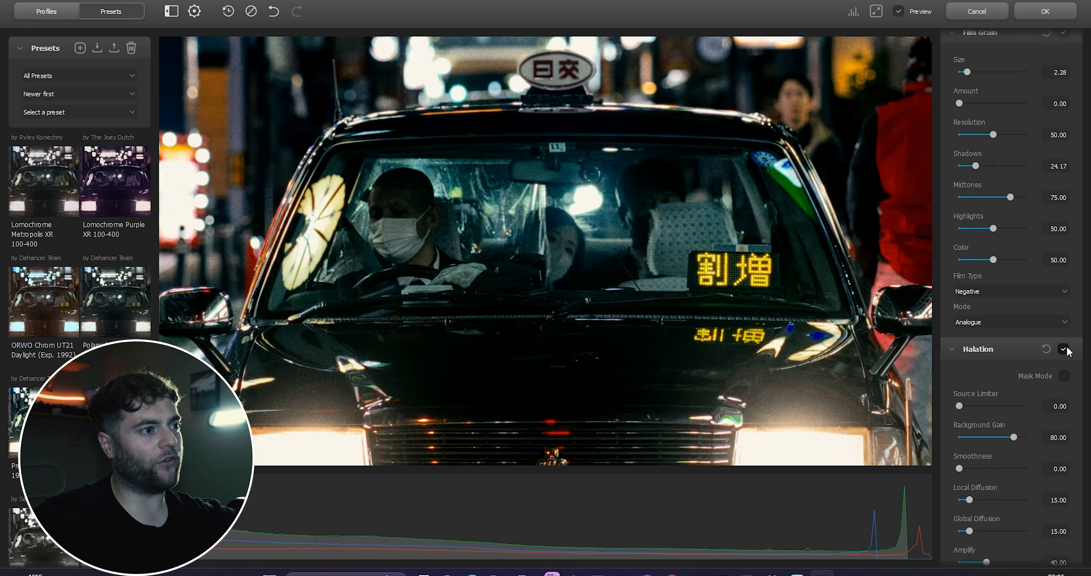
# Step: Toggle Halation off and on to compare and raise its Source Limiter to about 75
pyautogui.click(1065, 349)
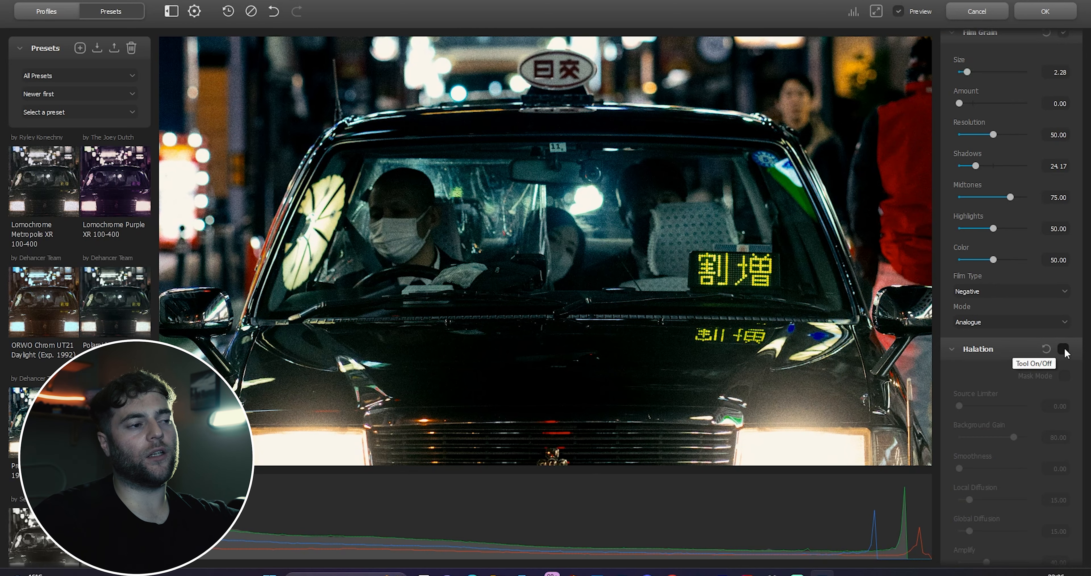
pyautogui.click(1064, 350)
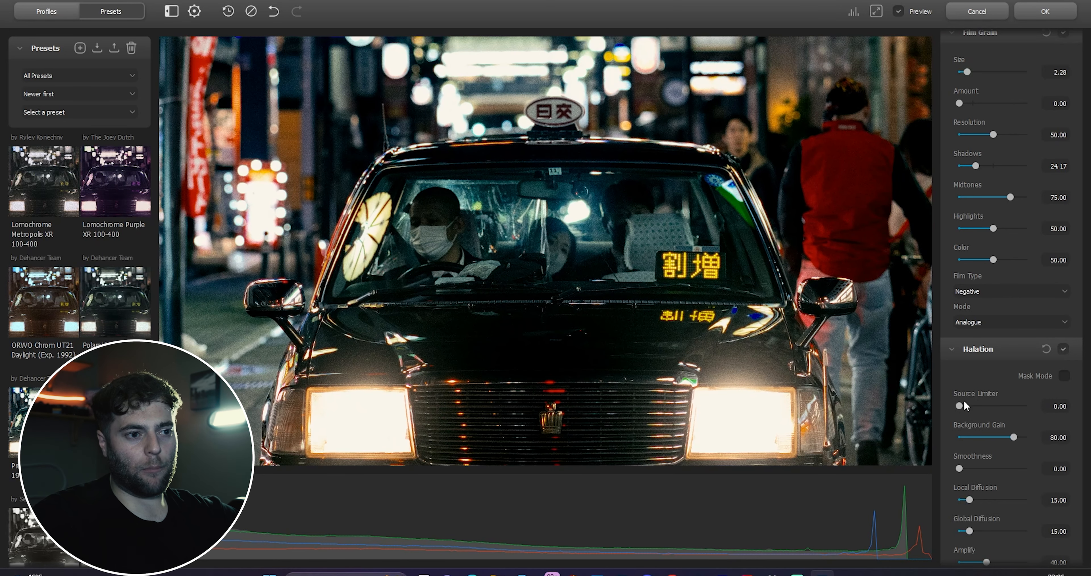
pyautogui.moveTo(959, 406); pyautogui.dragTo(1011, 406)
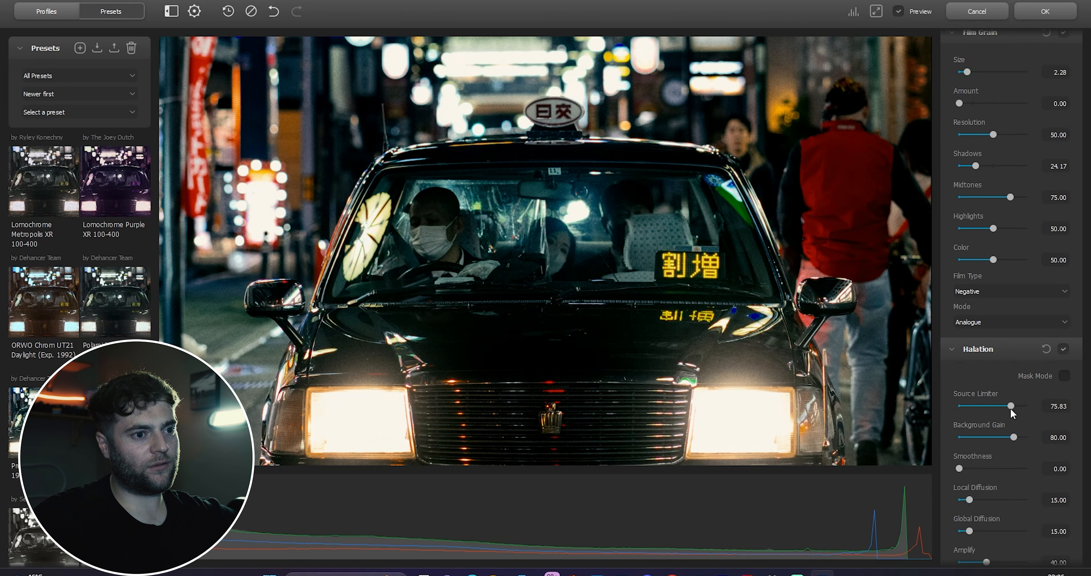
# Step: Lower the Halation Amplify to 22.50
pyautogui.scroll(-5, 999, 431)
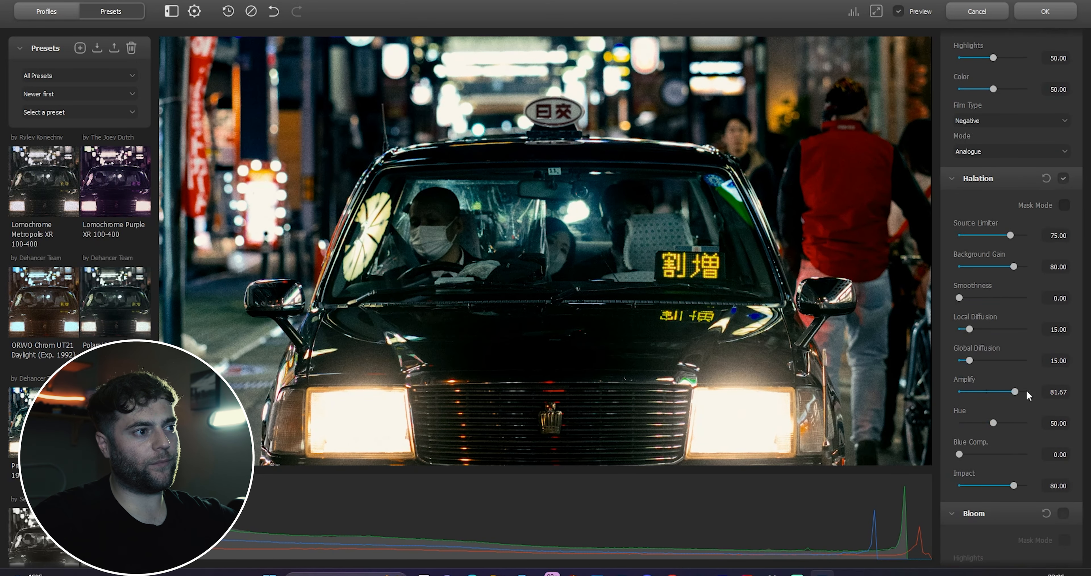
pyautogui.moveTo(1032, 391); pyautogui.dragTo(976, 403)
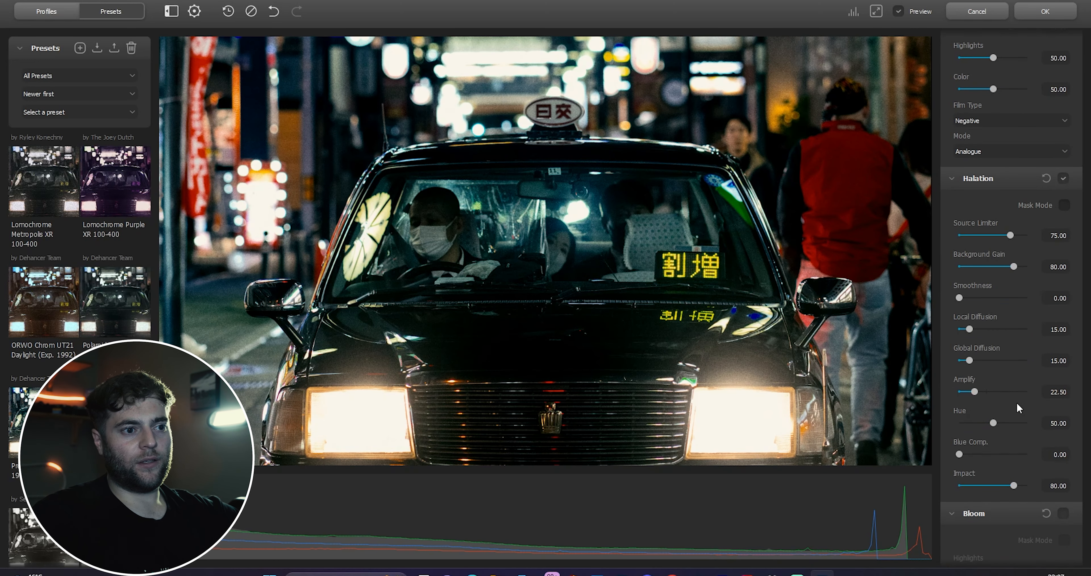
# Step: Enable Bloom and lower its Impact to 42.50
pyautogui.scroll(-3, 1003, 401)
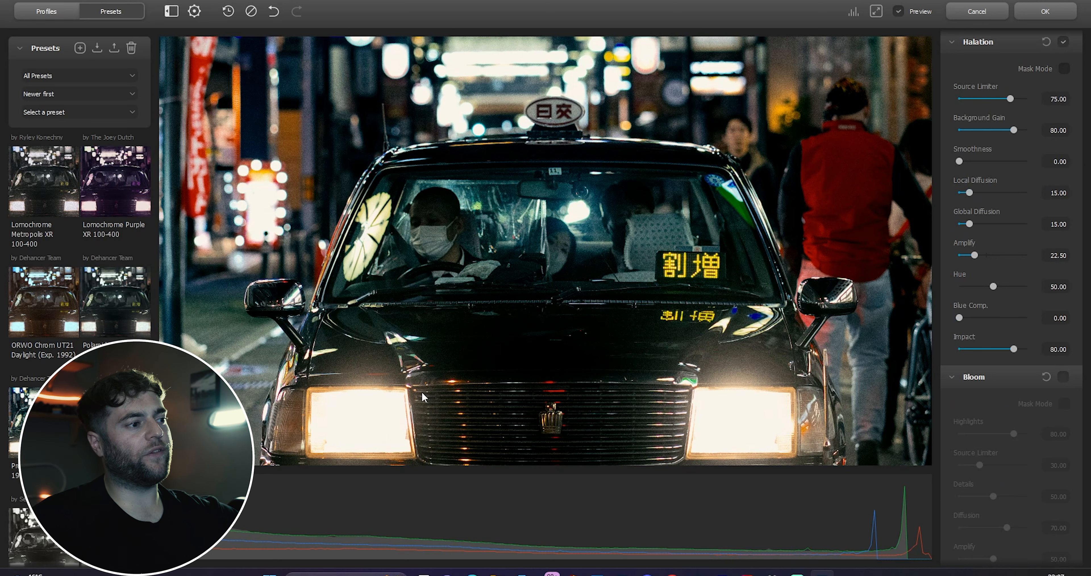
pyautogui.click(1061, 379)
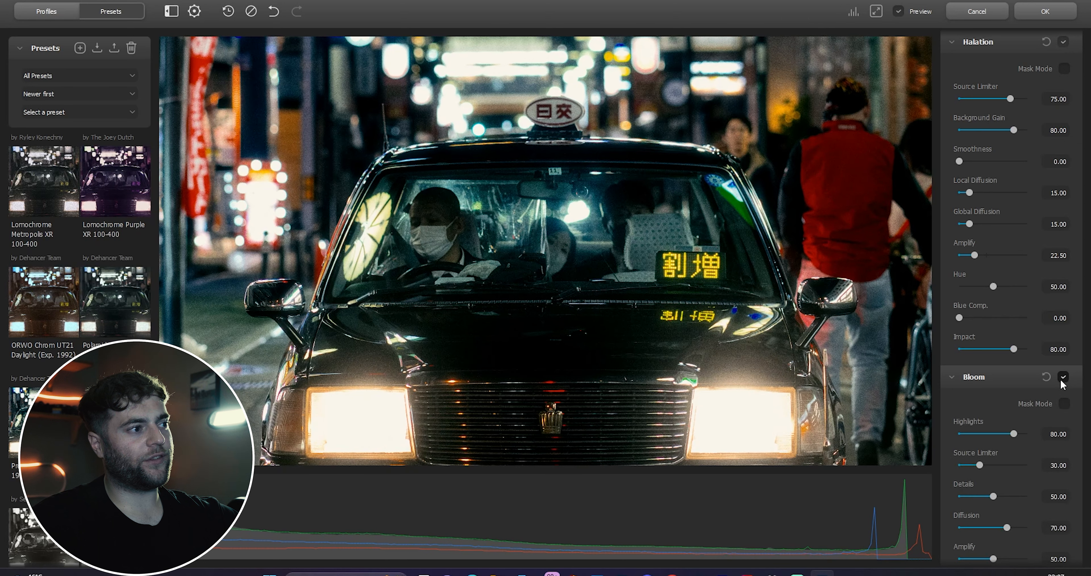
pyautogui.scroll(-1, 1061, 379)
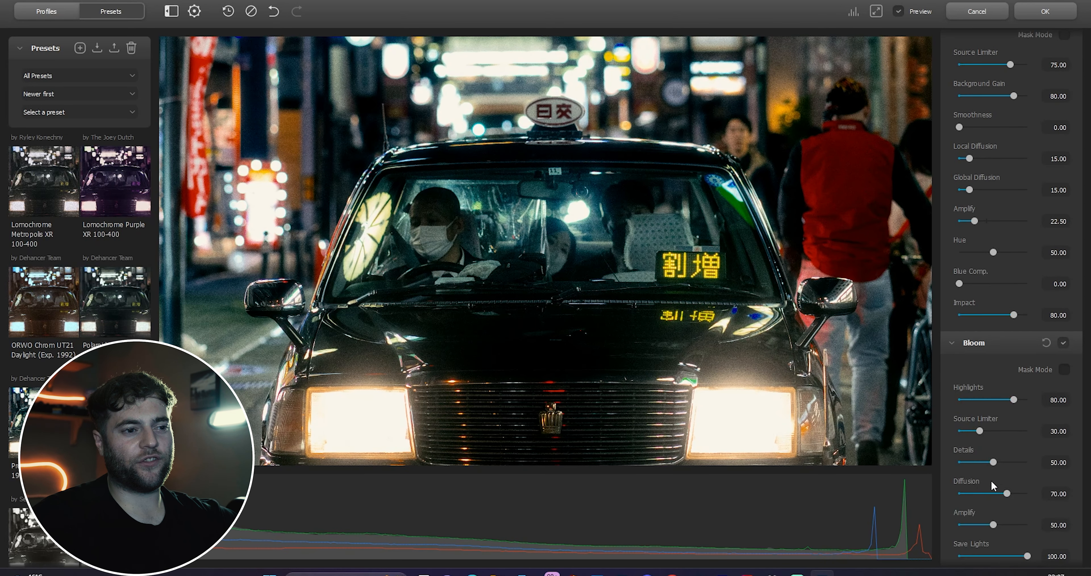
pyautogui.scroll(-2, 1014, 401)
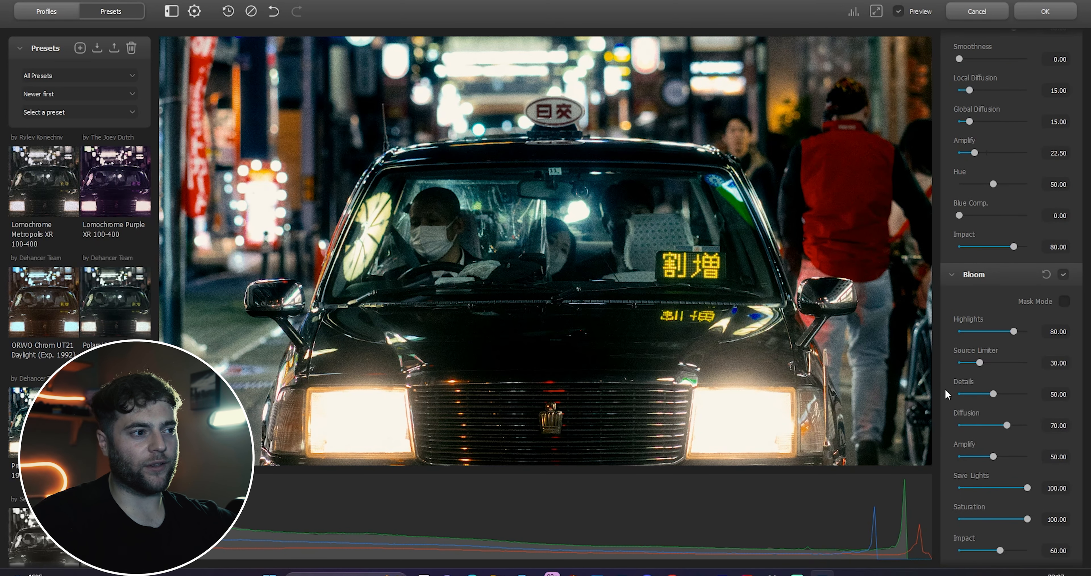
pyautogui.scroll(-1, 998, 461)
pyautogui.moveTo(999, 513)
pyautogui.mouseDown()
pyautogui.moveTo(1031, 516)
pyautogui.moveTo(989, 515)
pyautogui.mouseUp()
# Step: Toggle Bloom off and on for comparison and lower its Impact to 29.17
pyautogui.click(1064, 240)
pyautogui.click(1063, 240)
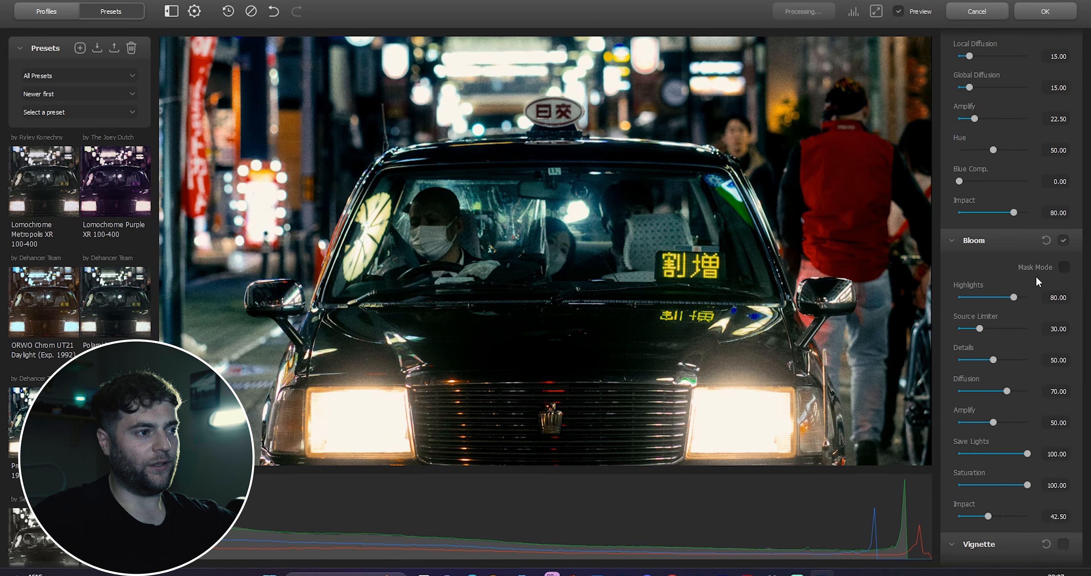
pyautogui.click(988, 511)
pyautogui.moveTo(989, 515); pyautogui.dragTo(980, 515)
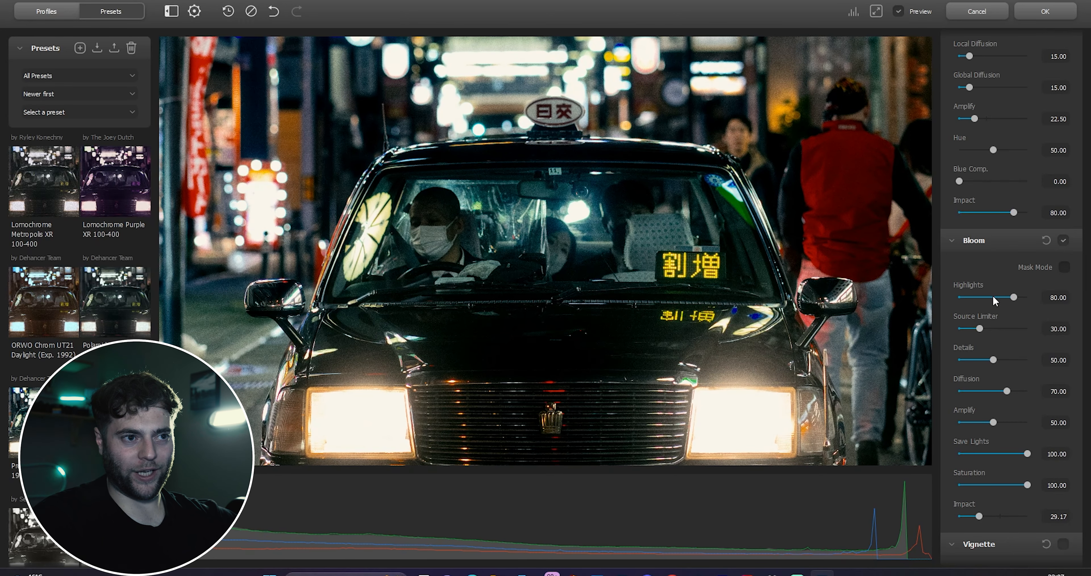
# Step: Lower the Halation Impact to 51.67
pyautogui.scroll(5, 991, 297)
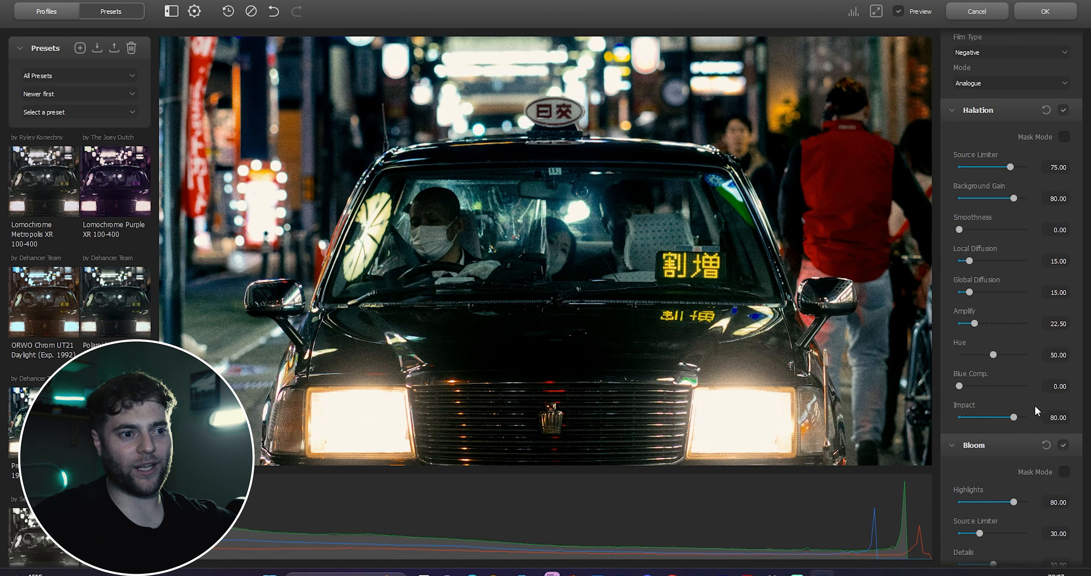
pyautogui.moveTo(1015, 417); pyautogui.dragTo(995, 413)
pyautogui.scroll(-4, 1006, 408)
pyautogui.scroll(-4, 1004, 418)
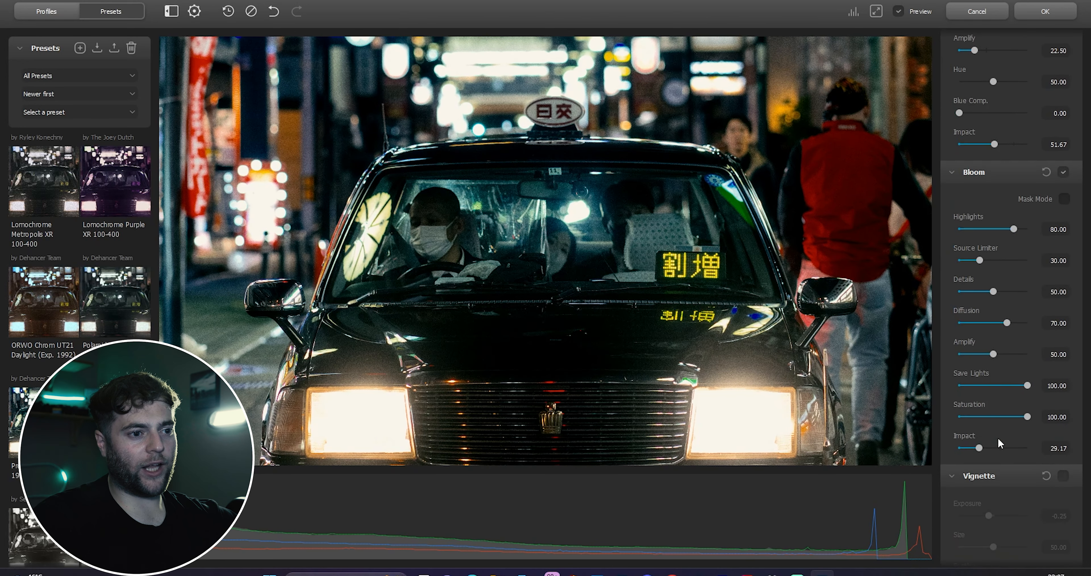
# Step: Lower the Print Tonal Contrast to 5.00
pyautogui.scroll(4, 1005, 451)
pyautogui.scroll(20, 1042, 322)
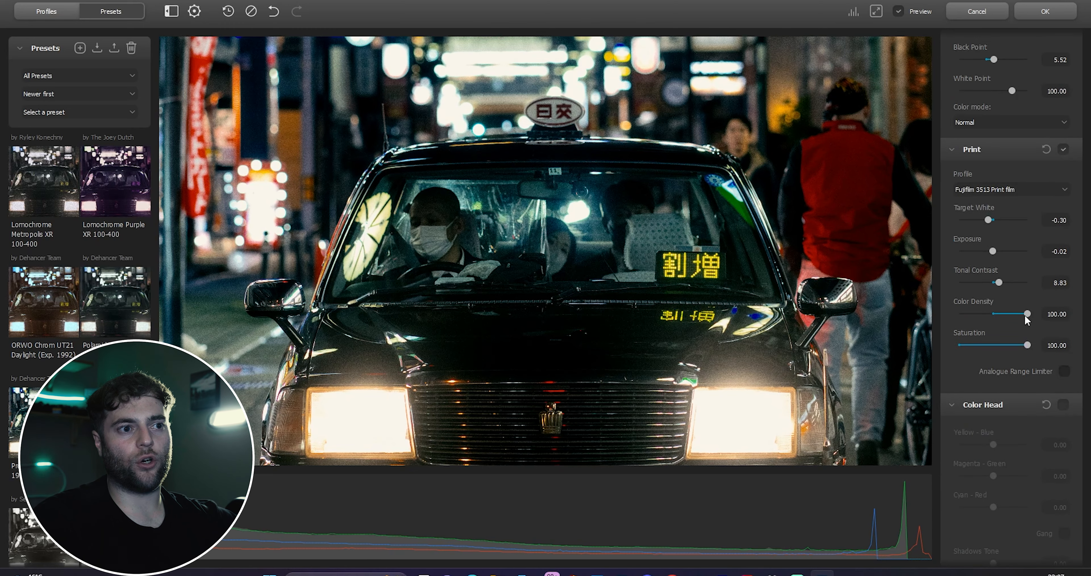
pyautogui.moveTo(999, 284); pyautogui.dragTo(996, 286)
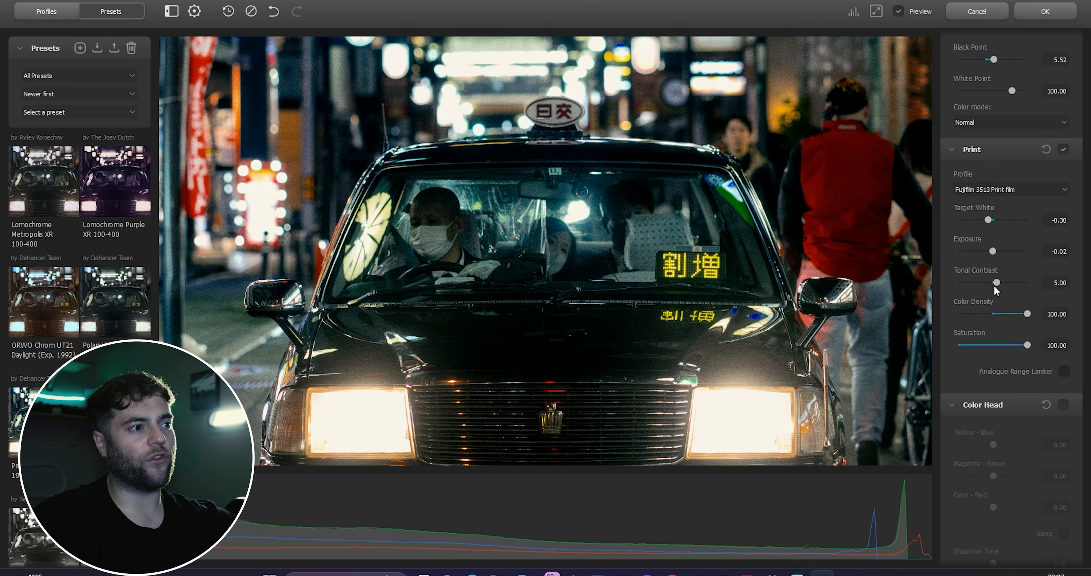
# Step: Review the adjustment panels and apply the Dehancer Film filter to the taxi photo
pyautogui.scroll(-12, 971, 249)
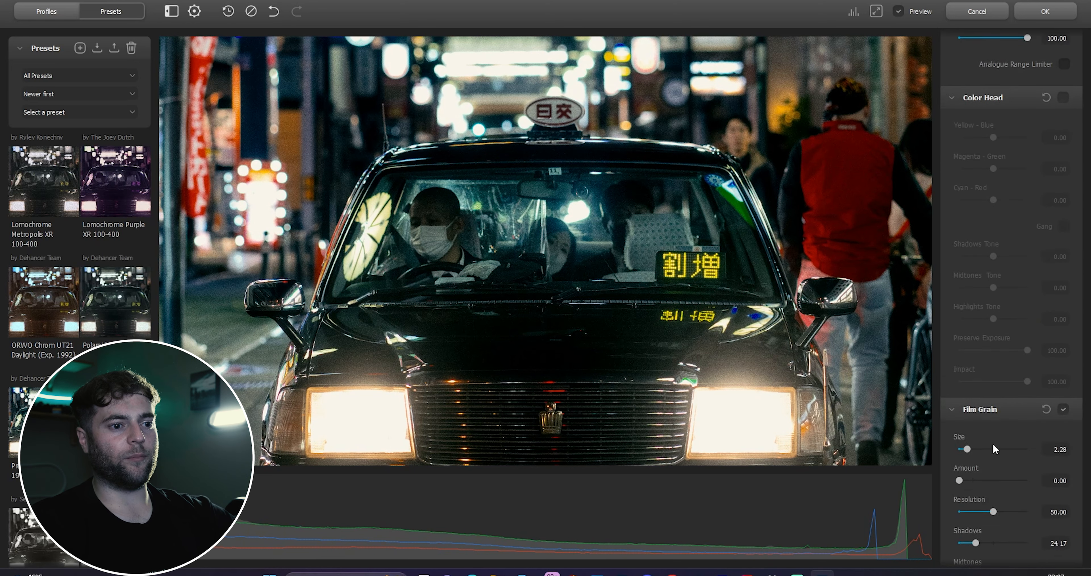
pyautogui.scroll(-15, 1005, 462)
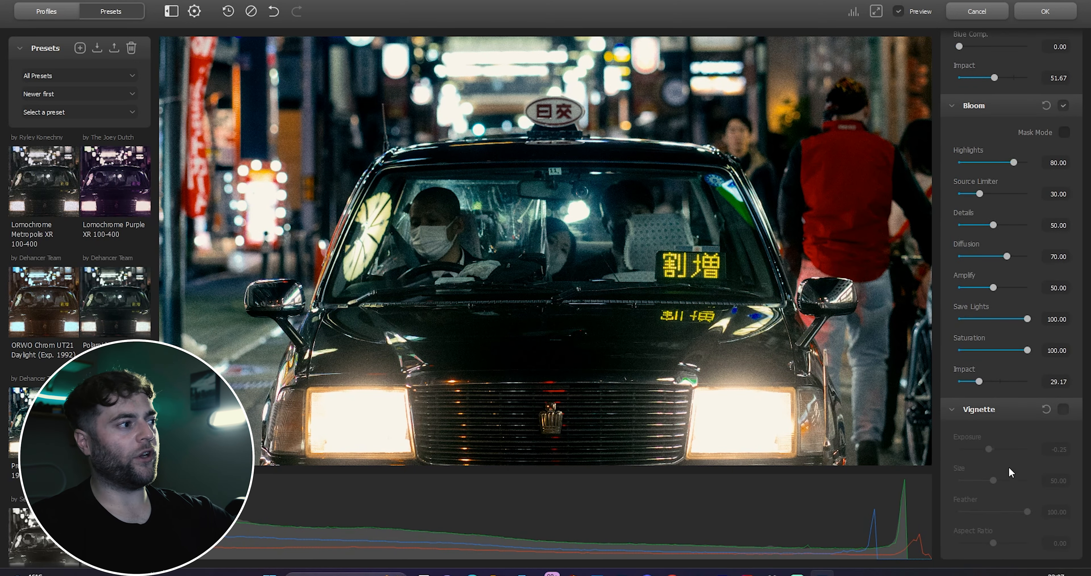
pyautogui.scroll(-2, 80, 297)
pyautogui.scroll(1, 546, 251)
pyautogui.scroll(-2, 466, 337)
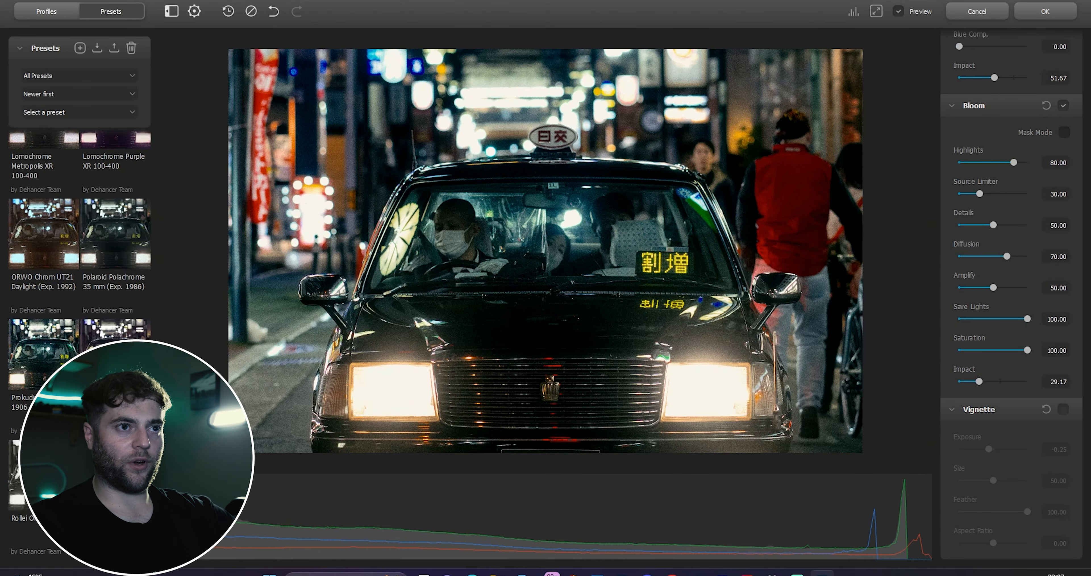
pyautogui.click(1045, 12)
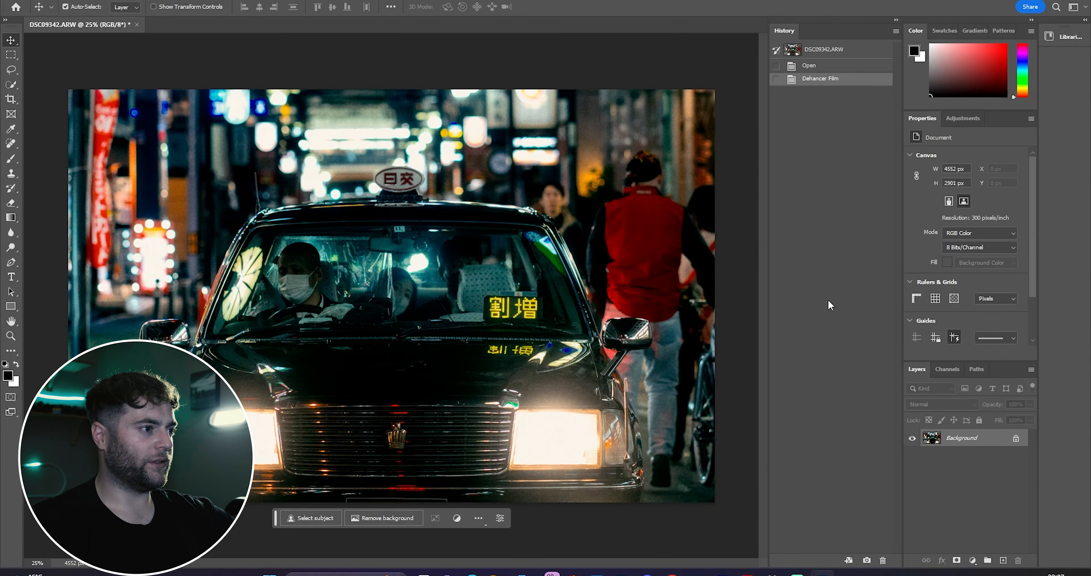
# Step: Undo the Dehancer Film filter
pyautogui.hotkey('ctrl', 'z')
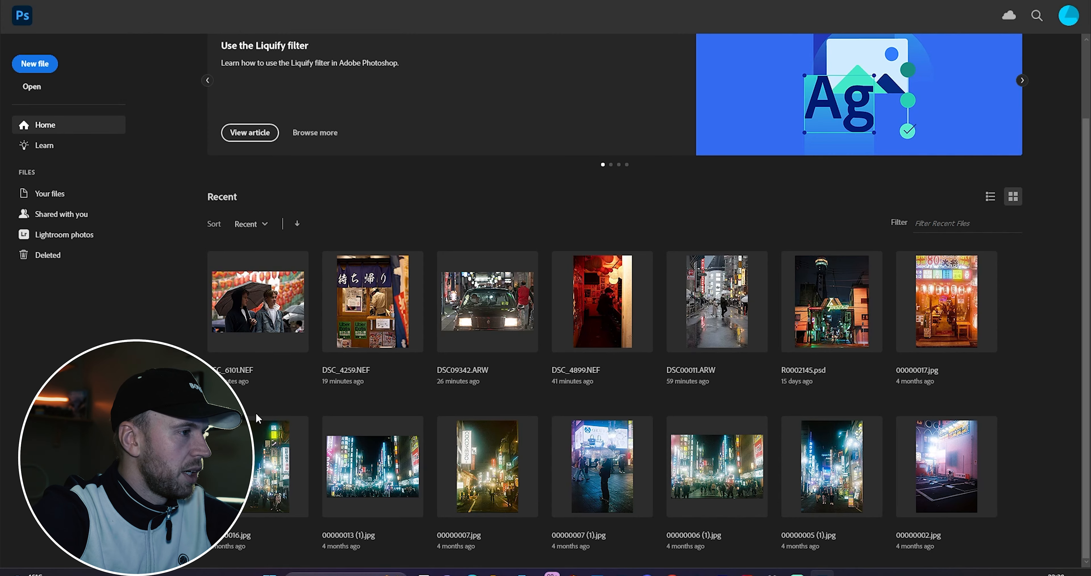
# Step: Open DSC_4259.NEF from recent files through Camera Raw and hide its Background layer
pyautogui.click(361, 330)
pyautogui.click(352, 352)
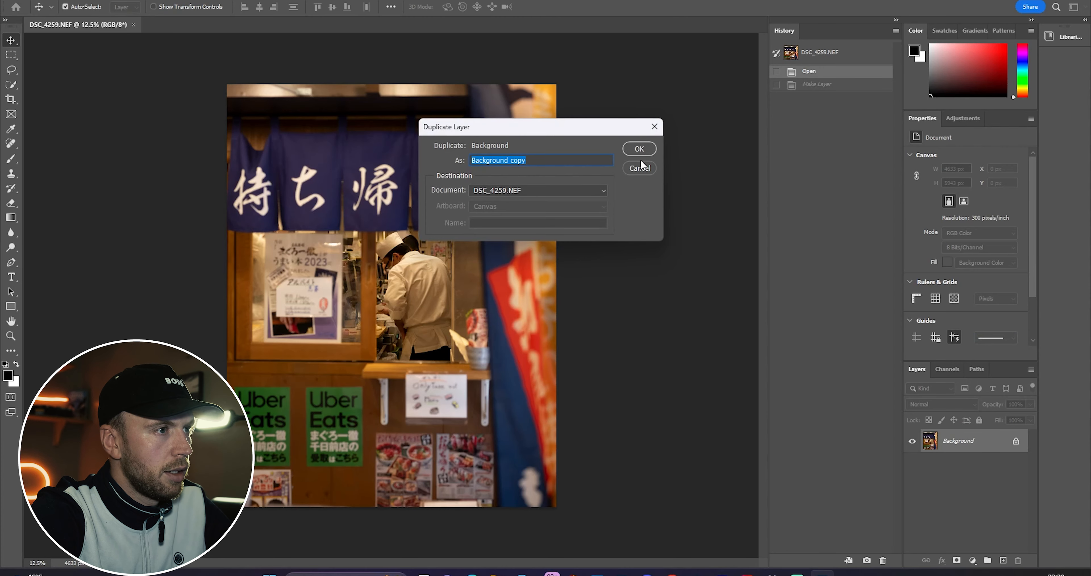
pyautogui.press('Return')
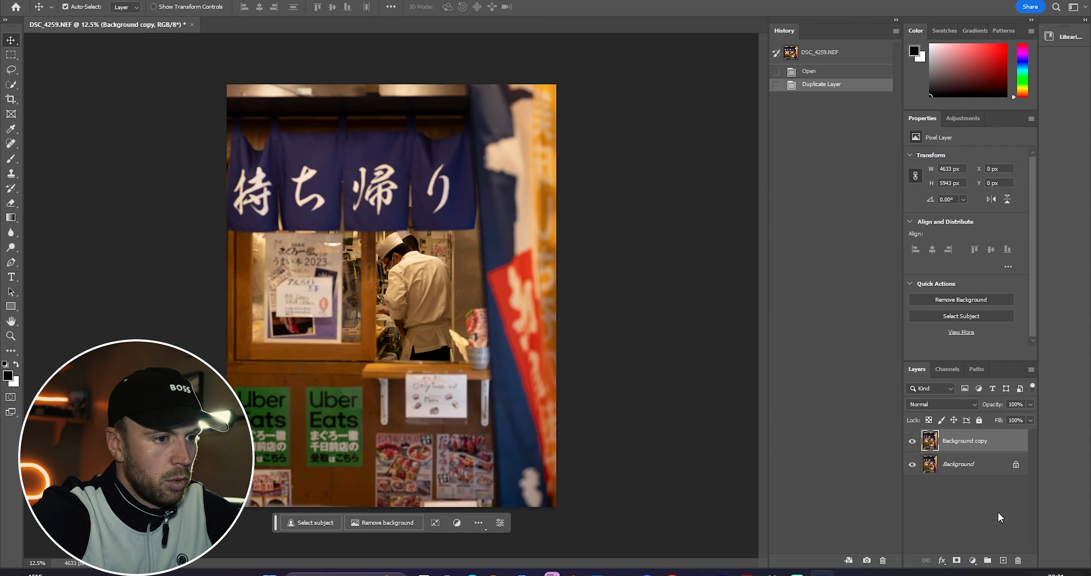
pyautogui.click(912, 464)
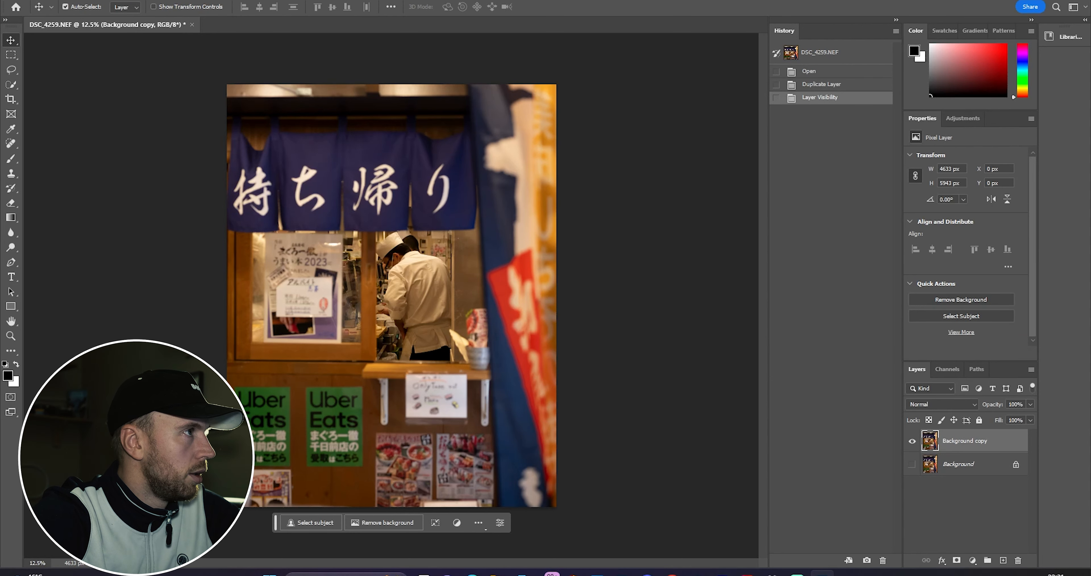
# Step: Launch the Dehancer Film filter on the background copy layer
pyautogui.click(180, 2)
pyautogui.moveTo(277, 253)
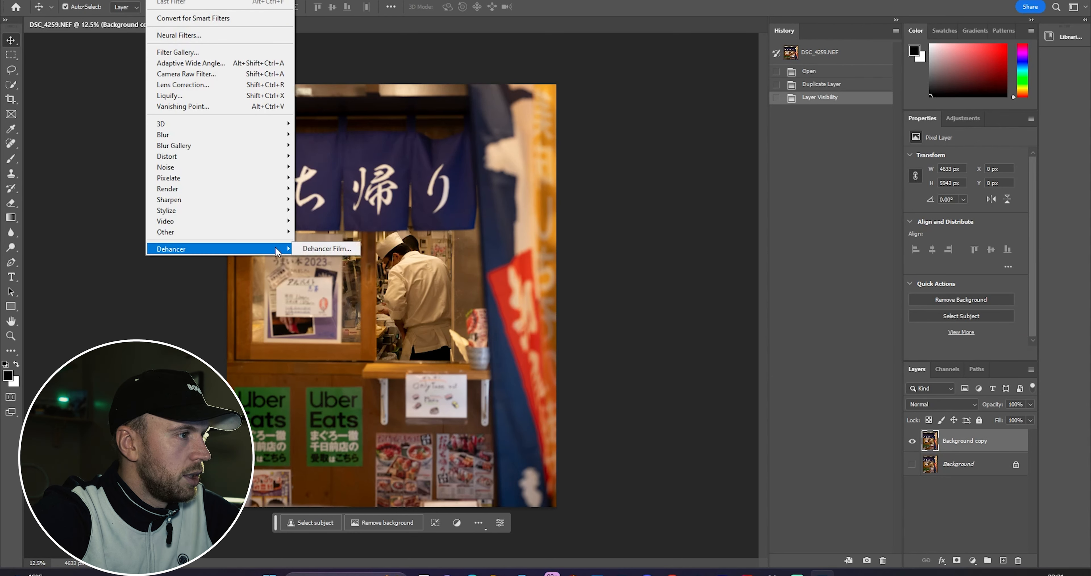
pyautogui.click(326, 248)
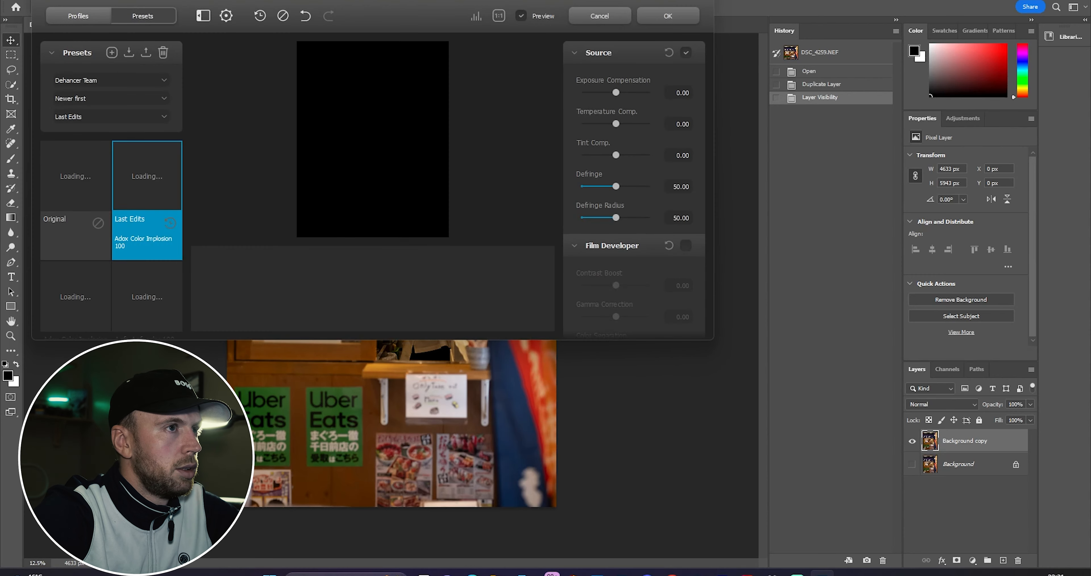
# Step: Switch to the film profiles and pick Polaroid Polachrome 35 mm (Exp. 1986)
pyautogui.click(675, 1)
pyautogui.click(67, 14)
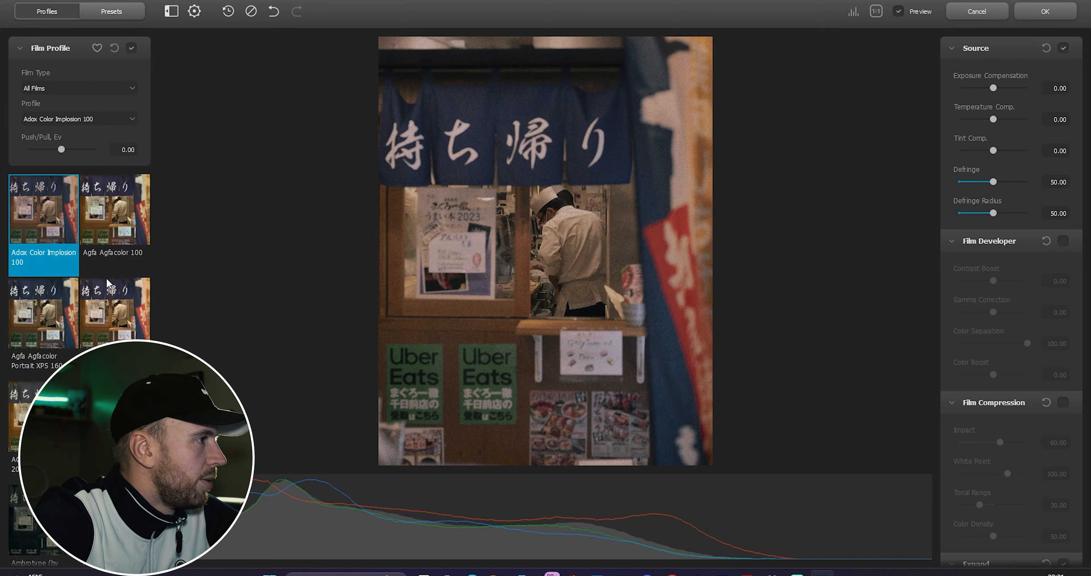
pyautogui.scroll(-4, 58, 288)
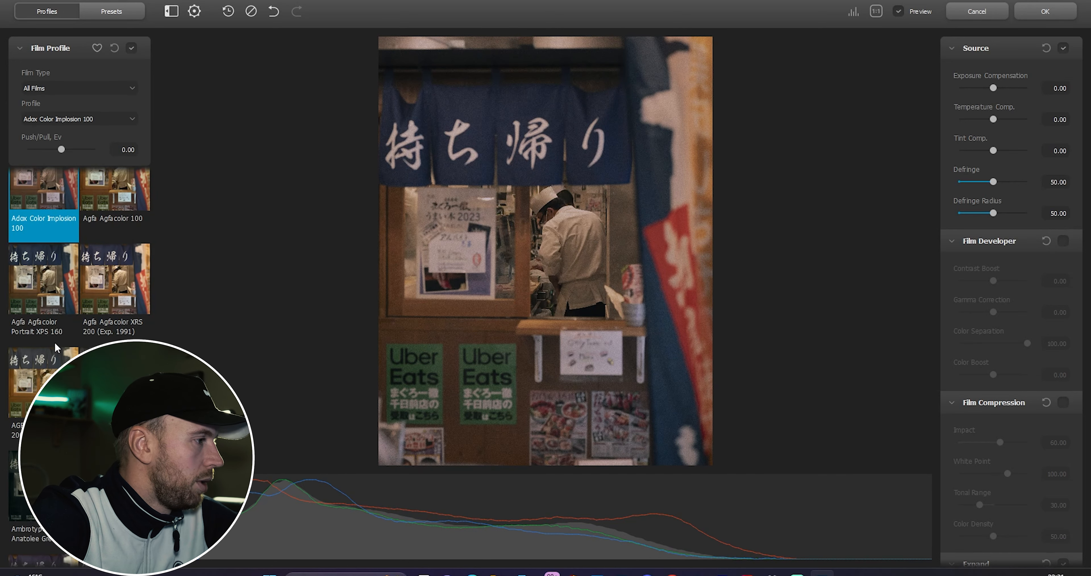
pyautogui.scroll(4, 58, 340)
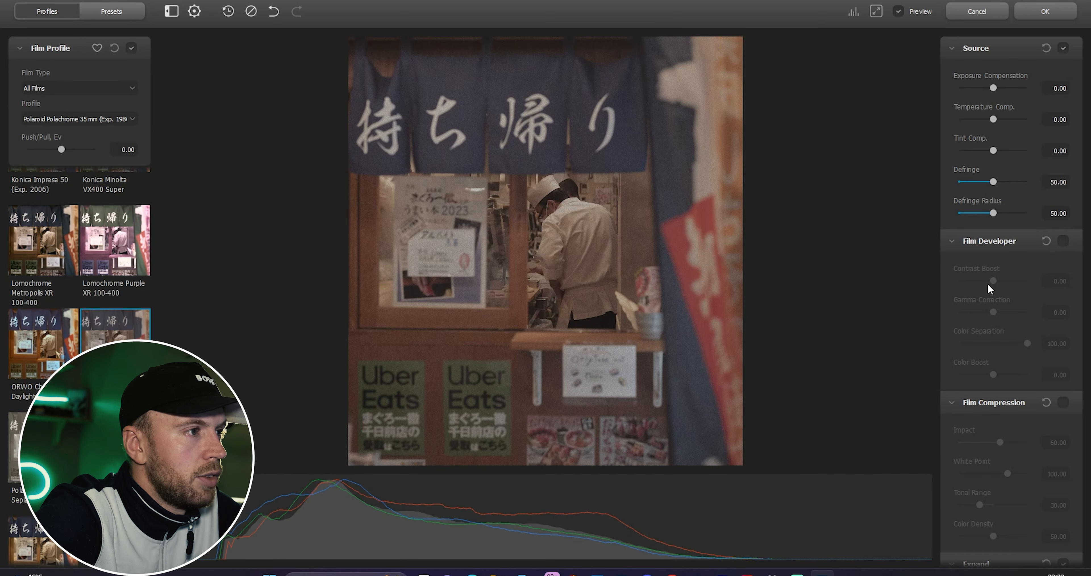
# Step: Enable Film Developer and set Contrast Boost to 30.00
pyautogui.click(1063, 241)
pyautogui.moveTo(994, 281); pyautogui.dragTo(1002, 286)
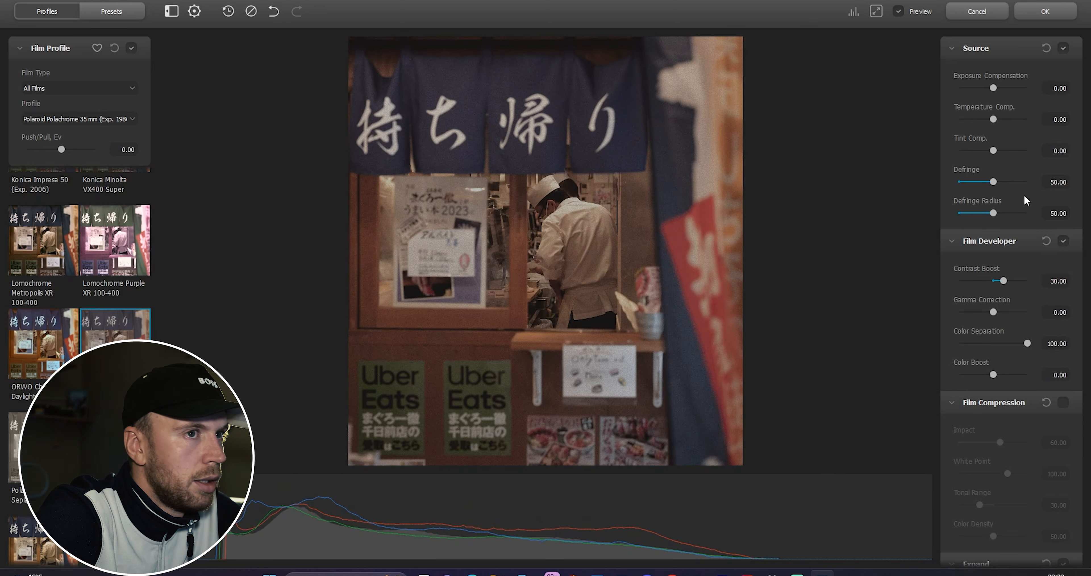
# Step: Set the Source Exposure Compensation to about 0.06
pyautogui.click(1061, 90)
pyautogui.press('BackSpace')
pyautogui.press('BackSpace')
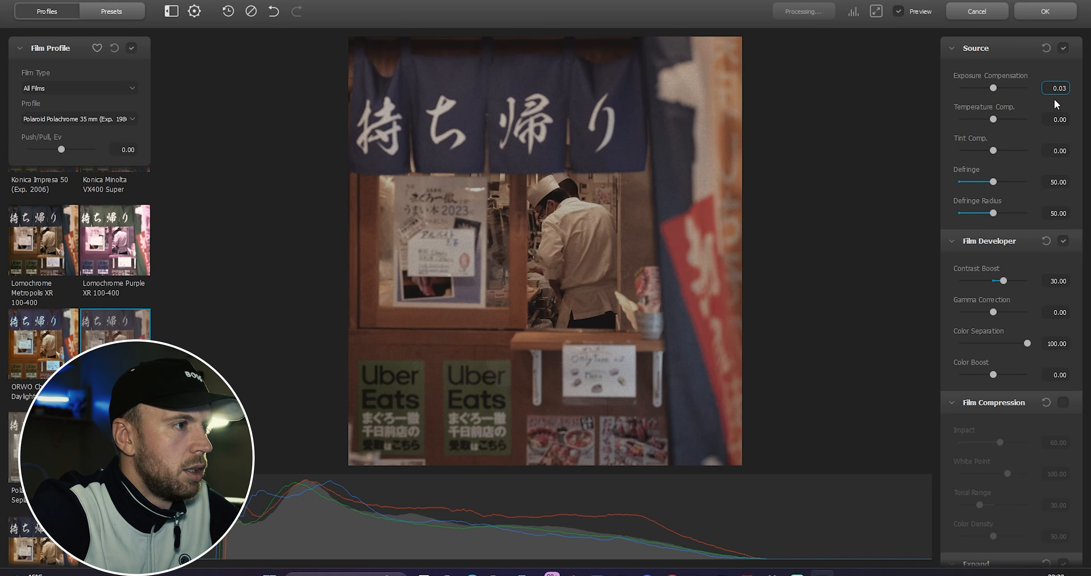
pyautogui.moveTo(989, 88); pyautogui.dragTo(996, 91)
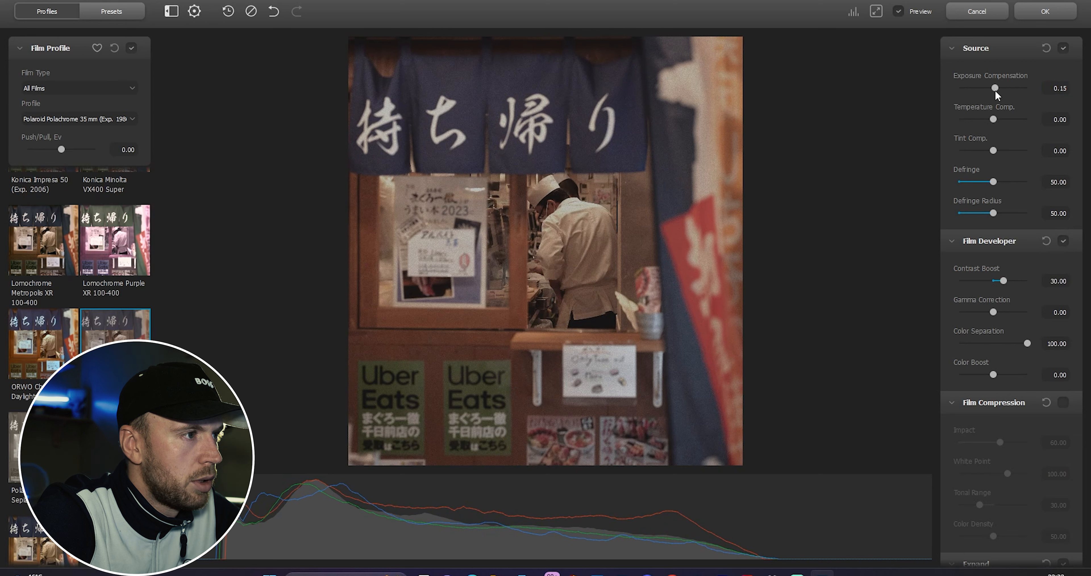
pyautogui.moveTo(996, 91); pyautogui.dragTo(995, 96)
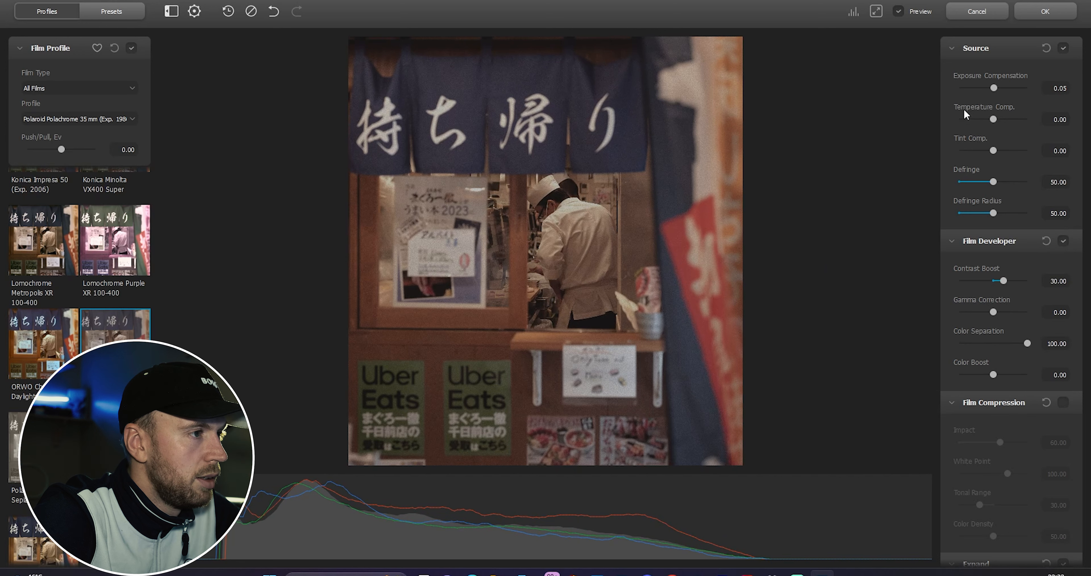
pyautogui.click(1064, 89)
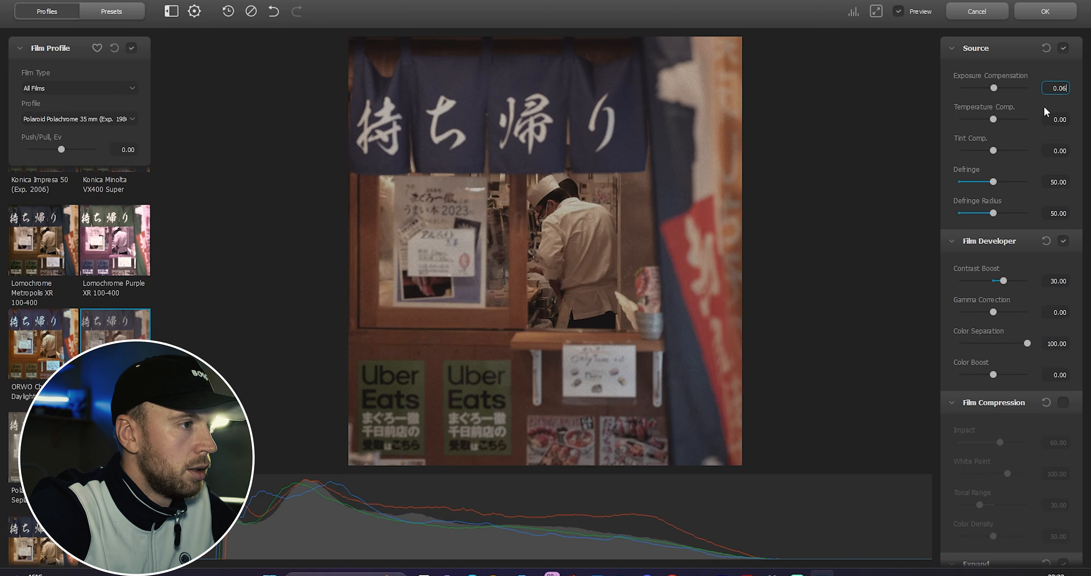
pyautogui.click(991, 118)
pyautogui.doubleClick(994, 117)
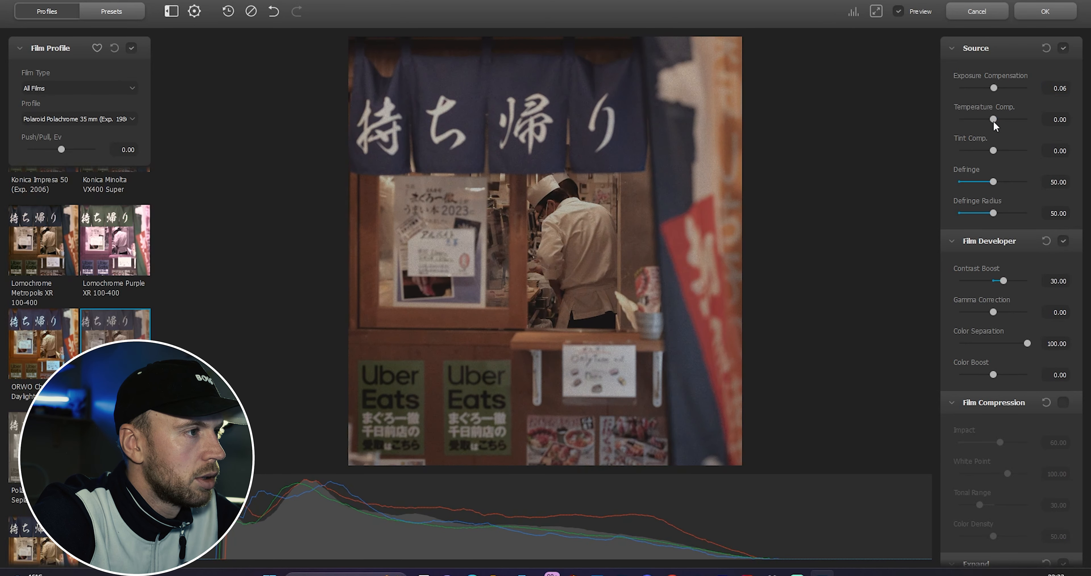
# Step: Raise Film Developer Color Boost to 20 and enable Film Compression
pyautogui.scroll(-2, 991, 178)
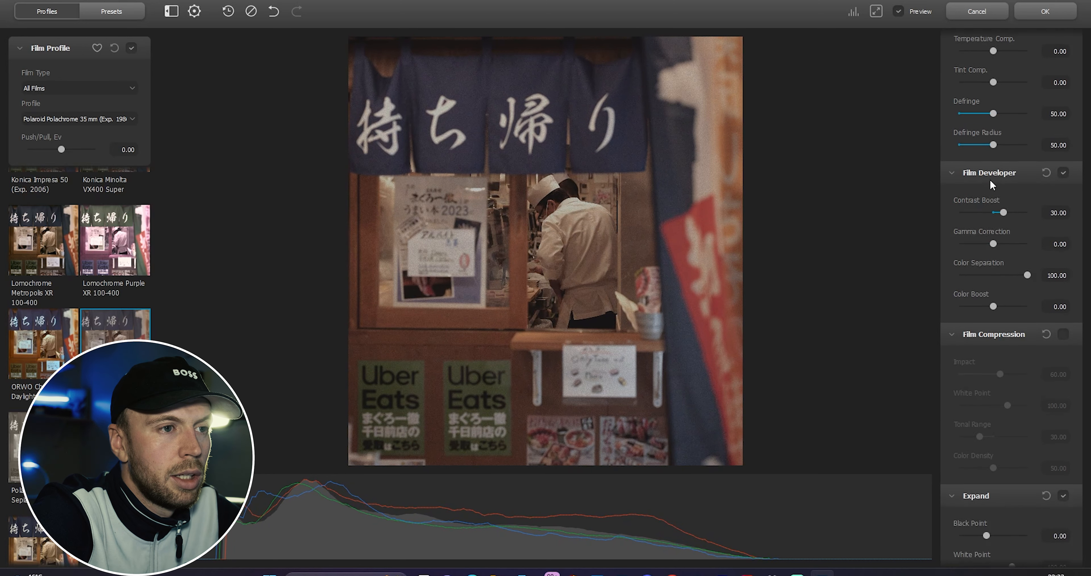
pyautogui.scroll(-3, 975, 235)
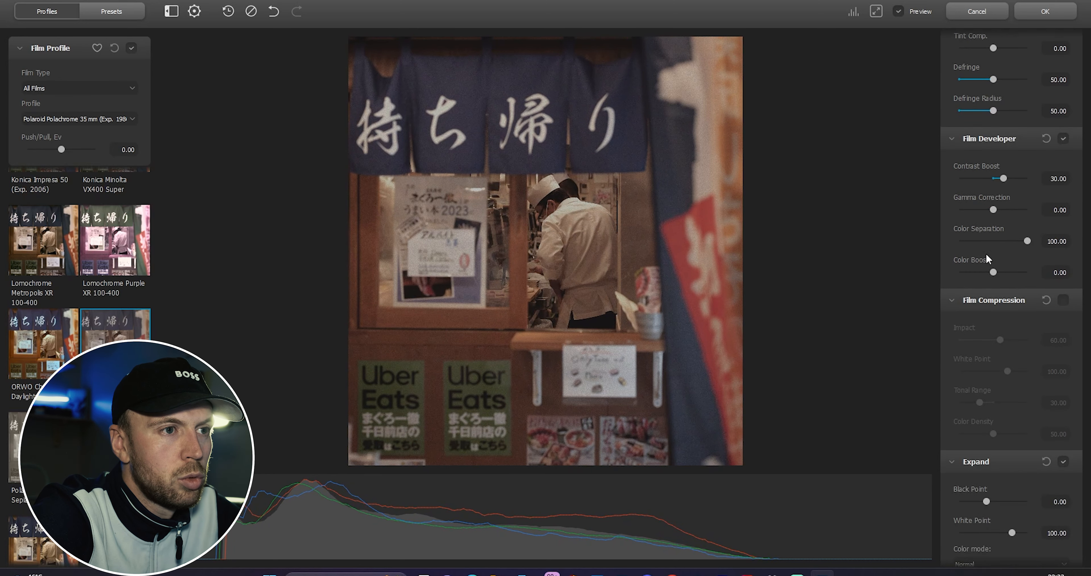
pyautogui.click(1063, 231)
pyautogui.moveTo(994, 203); pyautogui.dragTo(1000, 224)
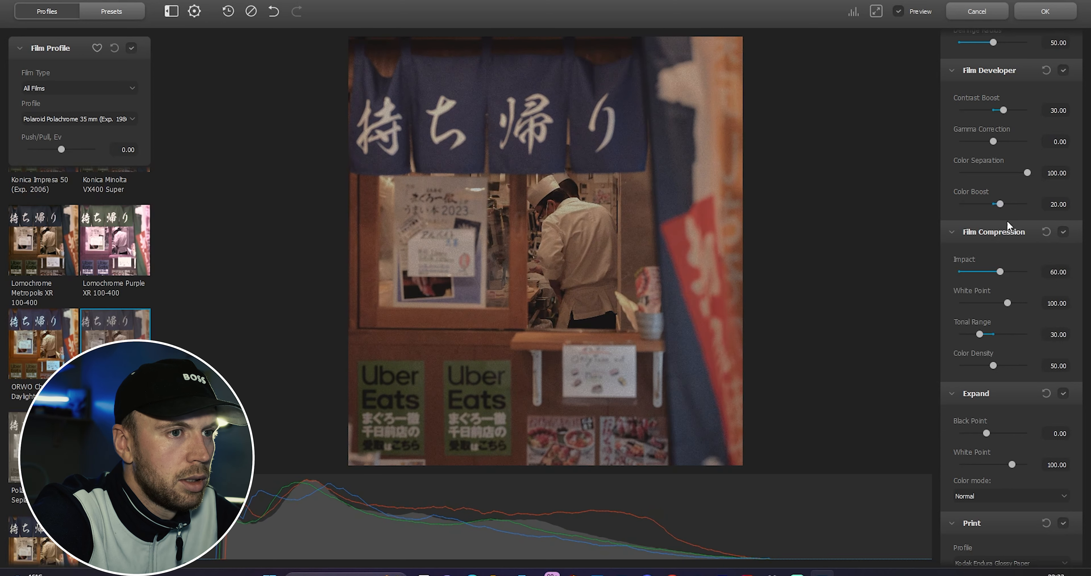
# Step: Raise the Print Saturation to 100
pyautogui.scroll(-2, 990, 240)
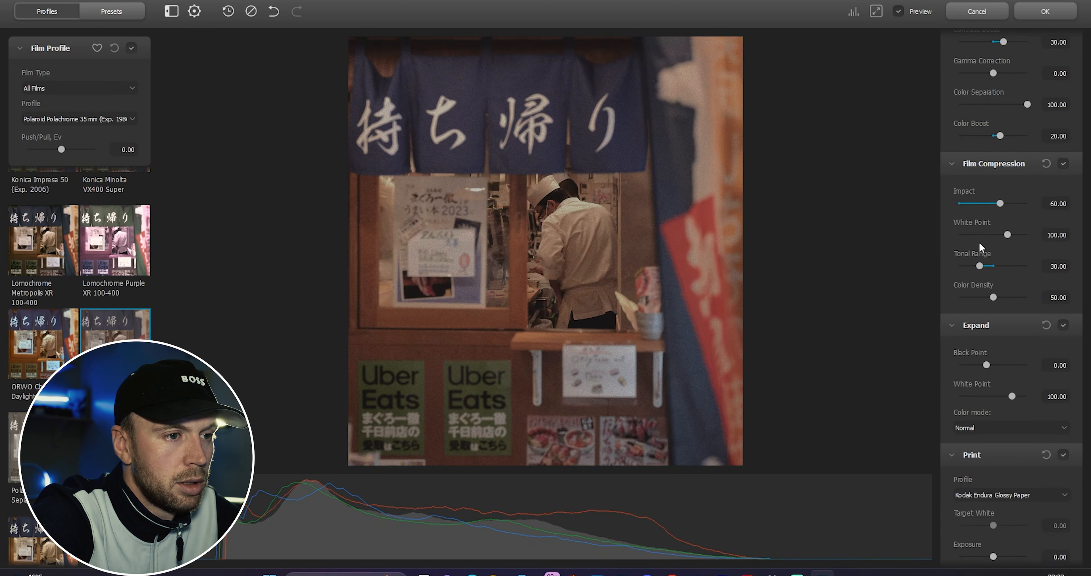
pyautogui.scroll(-2, 979, 242)
pyautogui.scroll(-6, 978, 244)
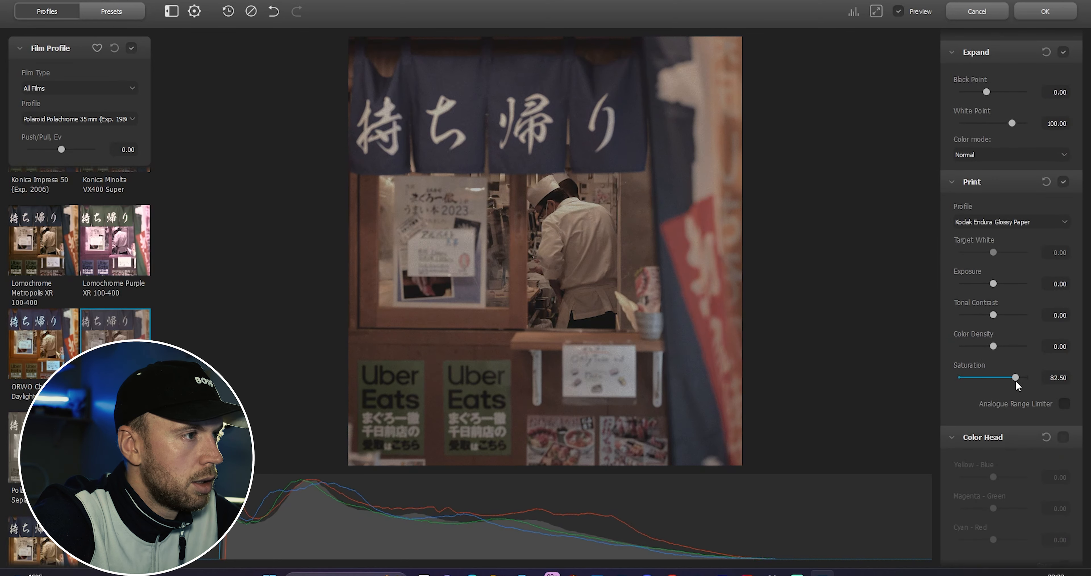
pyautogui.moveTo(1018, 379); pyautogui.dragTo(1034, 377)
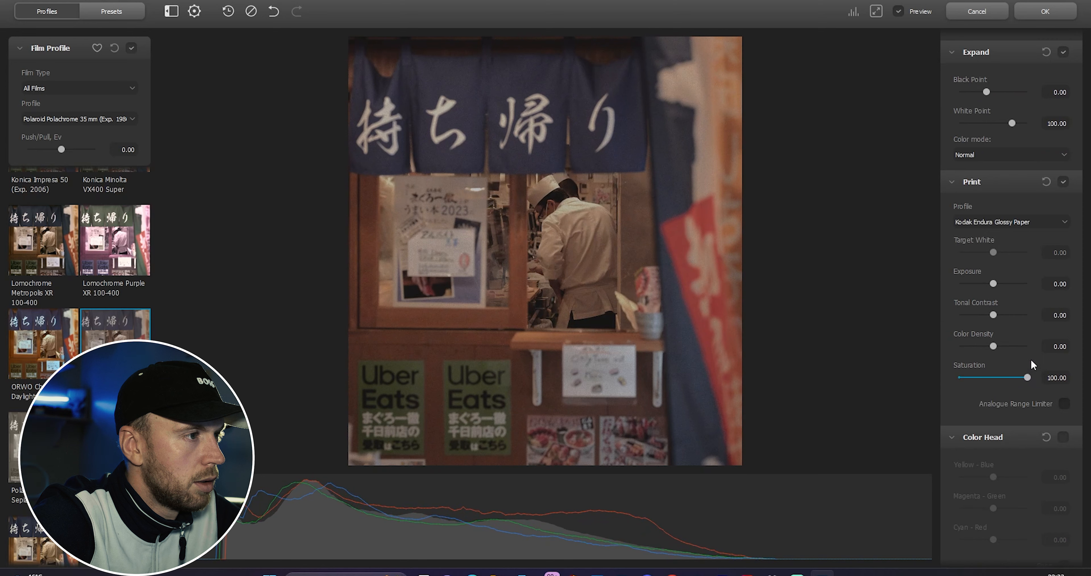
# Step: Set the Print Exposure to about 0.85
pyautogui.scroll(1, 1019, 315)
pyautogui.moveTo(994, 323); pyautogui.dragTo(1008, 327)
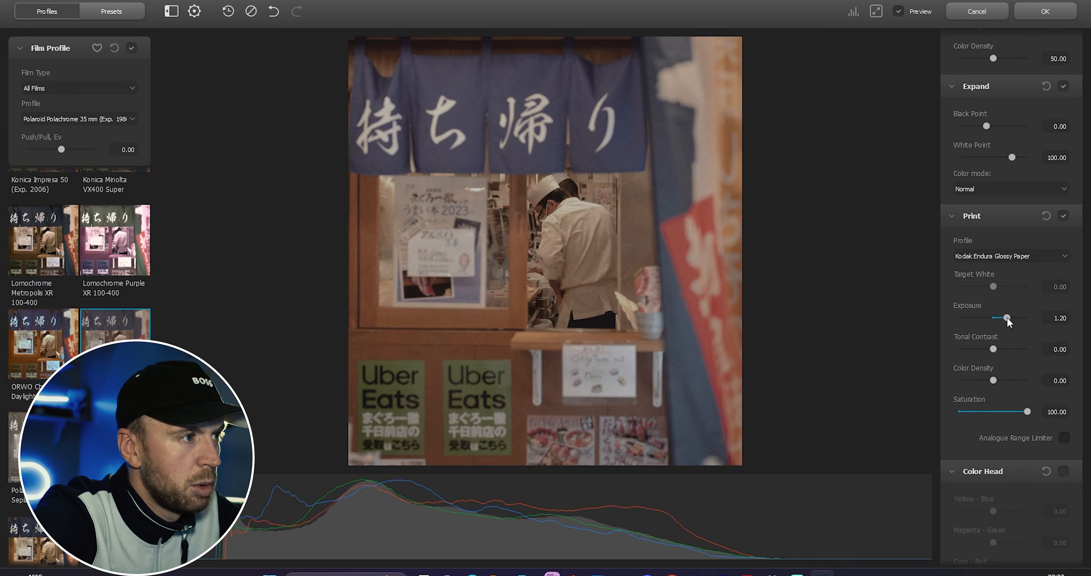
pyautogui.moveTo(1007, 317); pyautogui.dragTo(1004, 317)
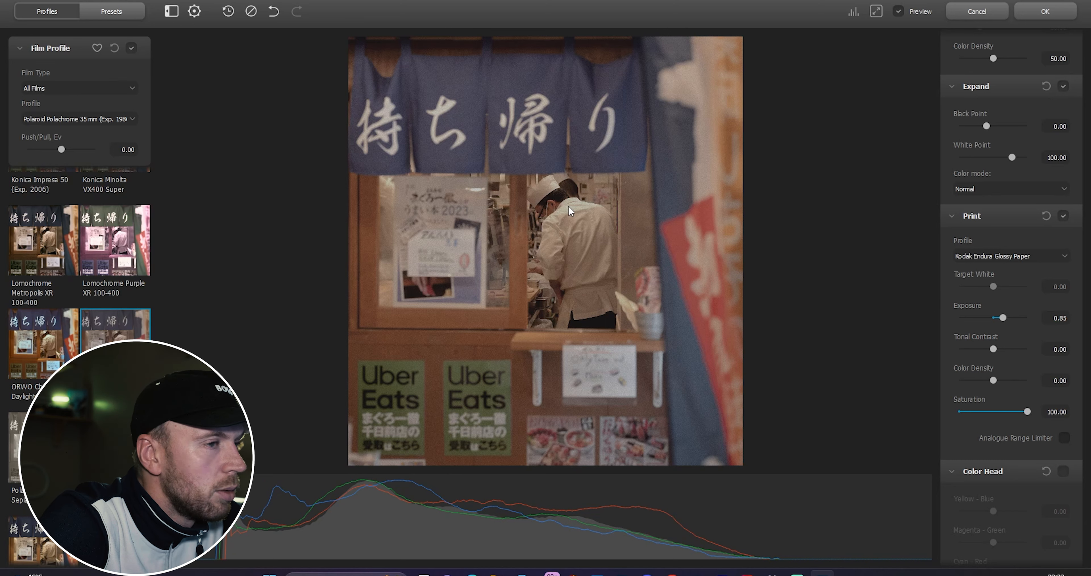
# Step: Raise the Print Tonal Contrast to about 6.67
pyautogui.scroll(-1, 1042, 309)
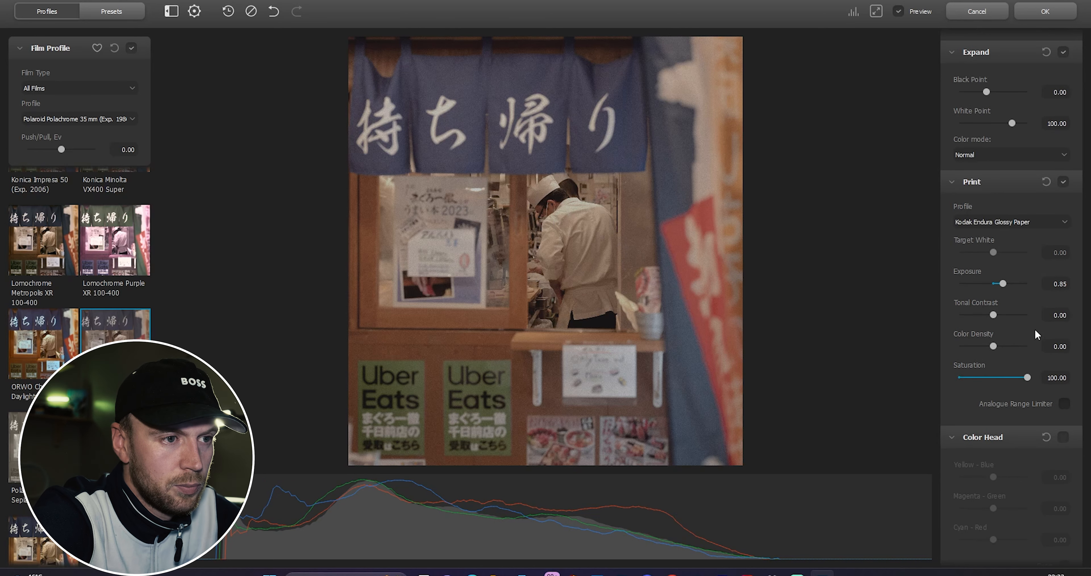
pyautogui.scroll(-1, 991, 322)
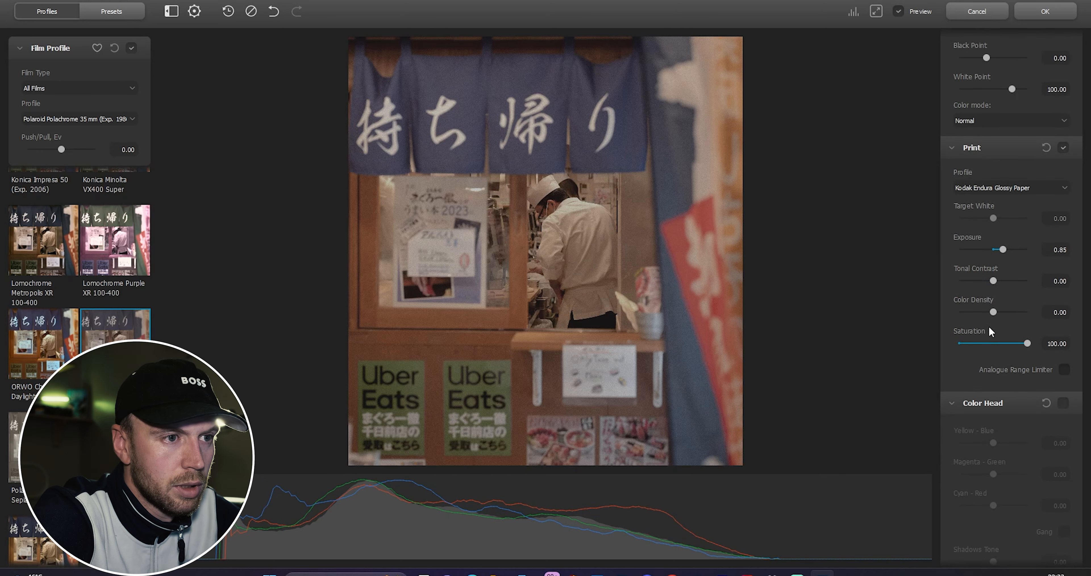
pyautogui.click(996, 281)
pyautogui.moveTo(997, 281); pyautogui.dragTo(998, 286)
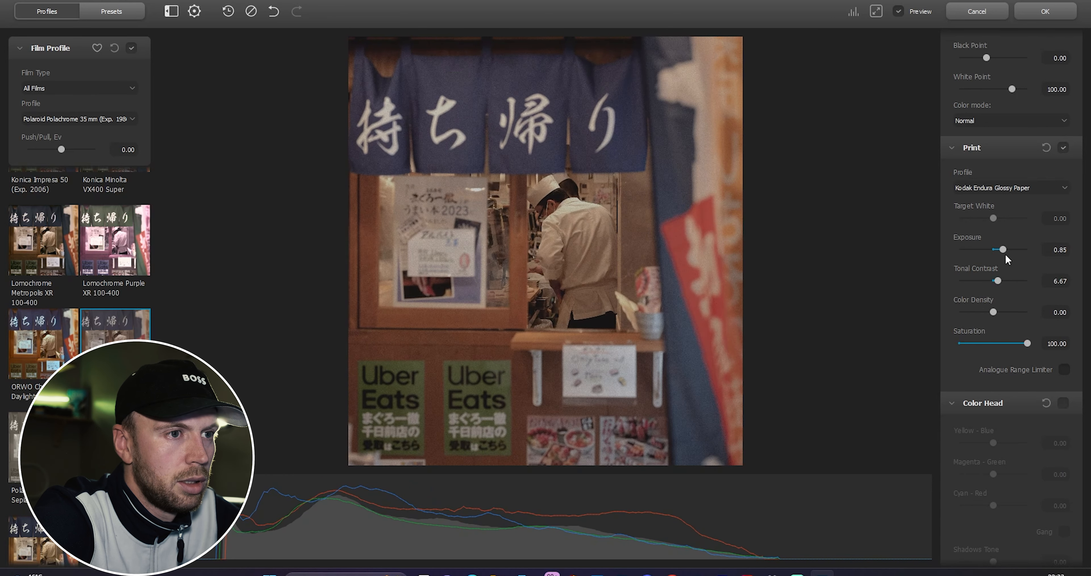
# Step: Raise the Print Exposure to about 1.45
pyautogui.moveTo(1005, 250); pyautogui.dragTo(1009, 257)
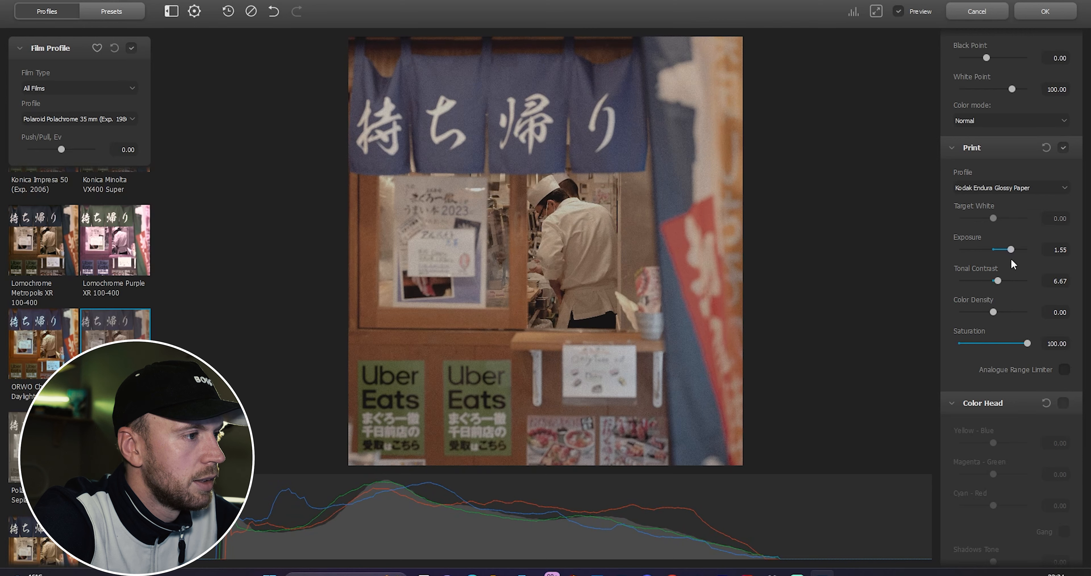
pyautogui.moveTo(1013, 266); pyautogui.dragTo(1011, 266)
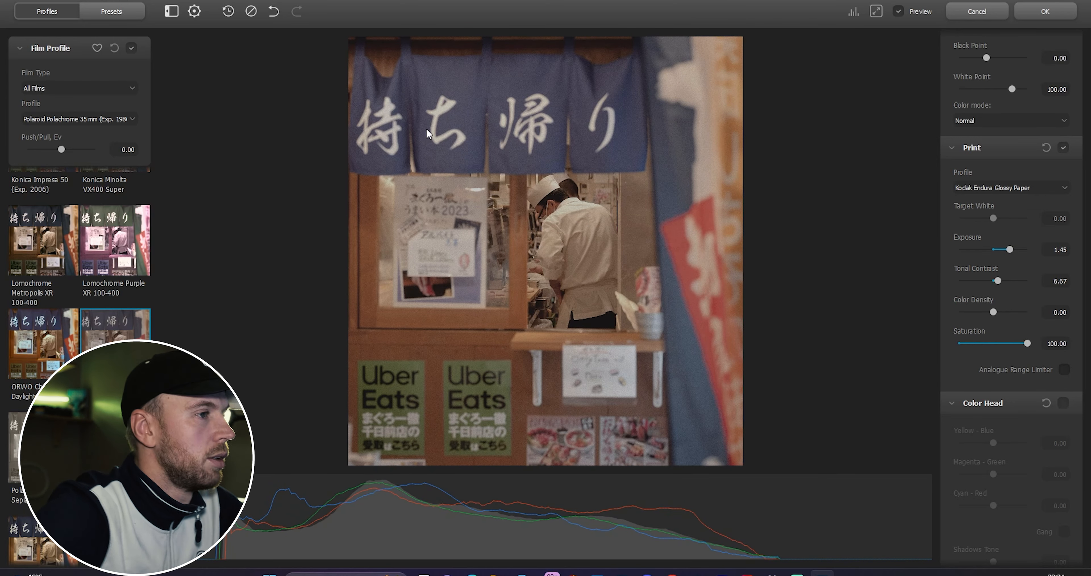
# Step: Enable Color Head and shift its Shadows Tone to about -11.67
pyautogui.scroll(-3, 1019, 326)
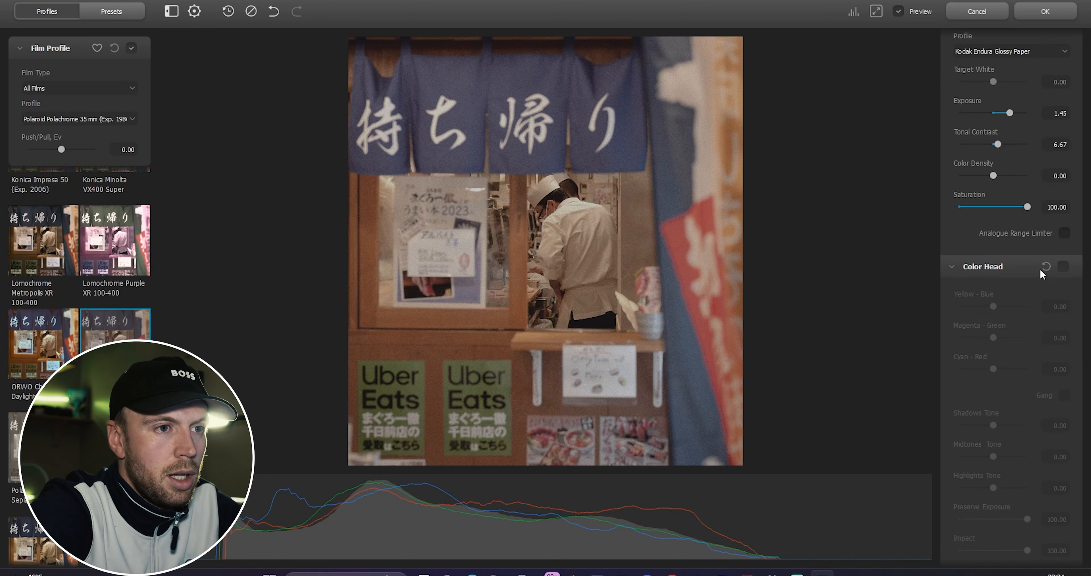
pyautogui.click(1059, 264)
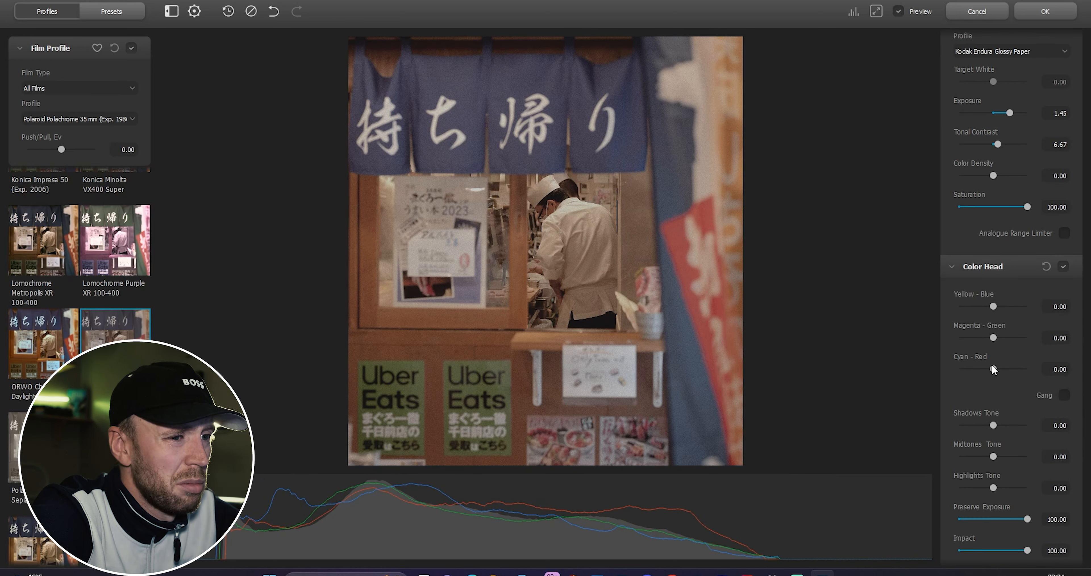
pyautogui.moveTo(992, 367)
pyautogui.mouseDown()
pyautogui.moveTo(1005, 375)
pyautogui.moveTo(988, 380)
pyautogui.mouseUp()
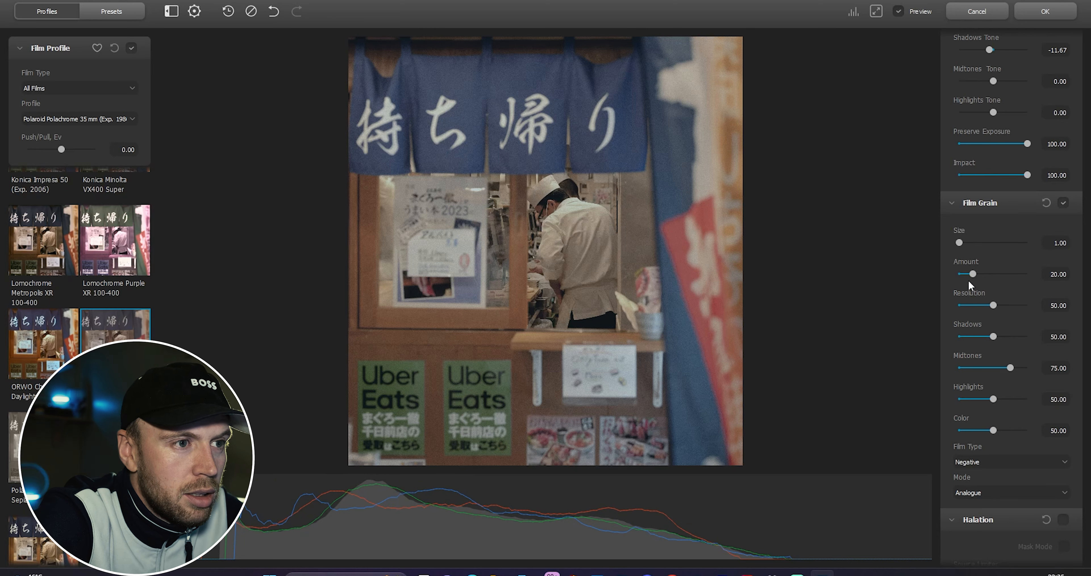
# Step: Lower Film Grain Amount to 15 and increase grain Size to about 1.64
pyautogui.moveTo(973, 274); pyautogui.dragTo(969, 278)
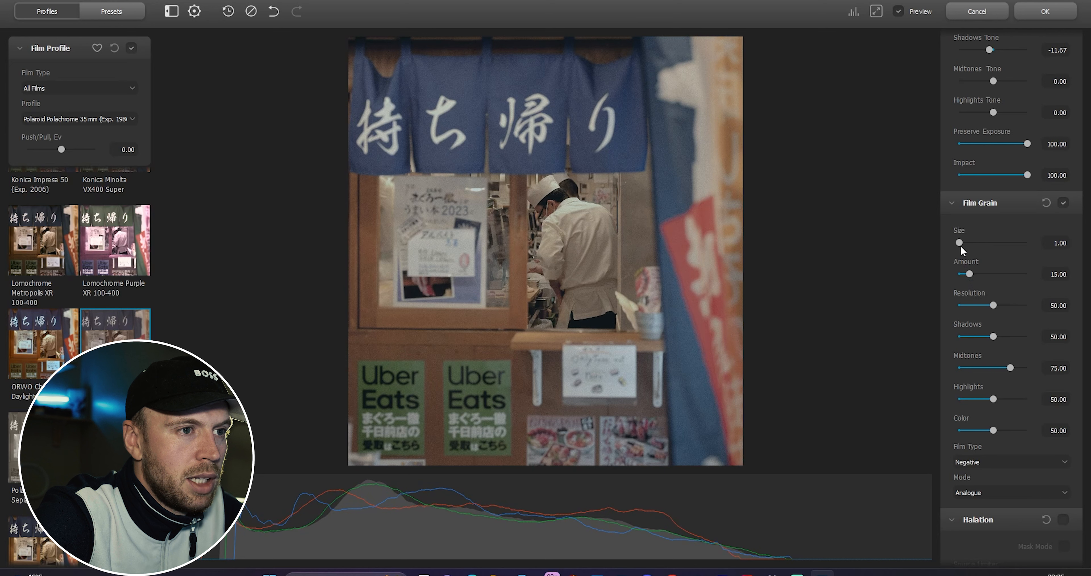
pyautogui.moveTo(958, 247); pyautogui.dragTo(963, 246)
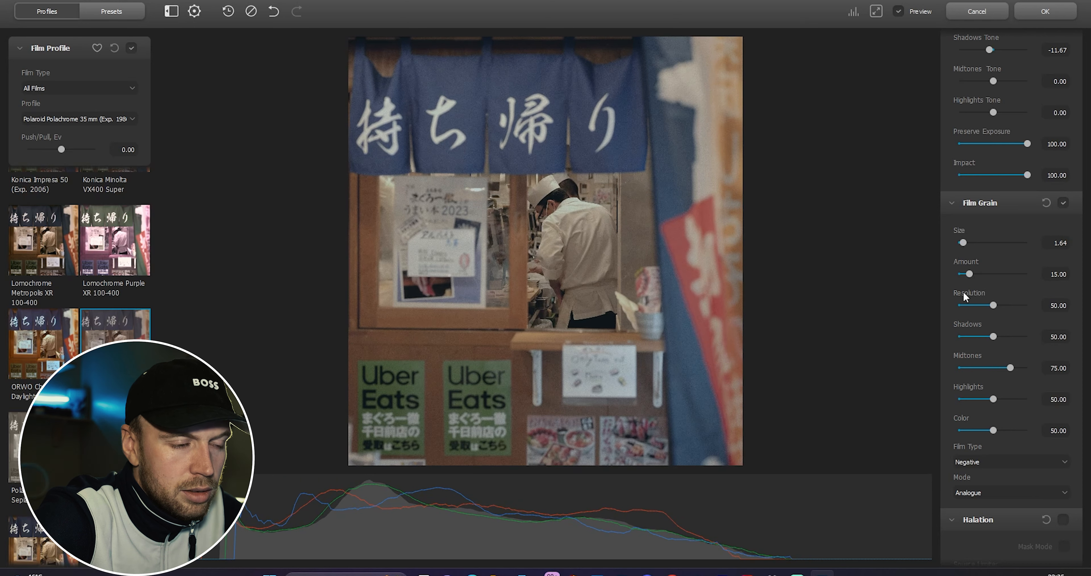
# Step: Enable Halation and set its Local Diffusion to 7.5
pyautogui.scroll(-5, 978, 347)
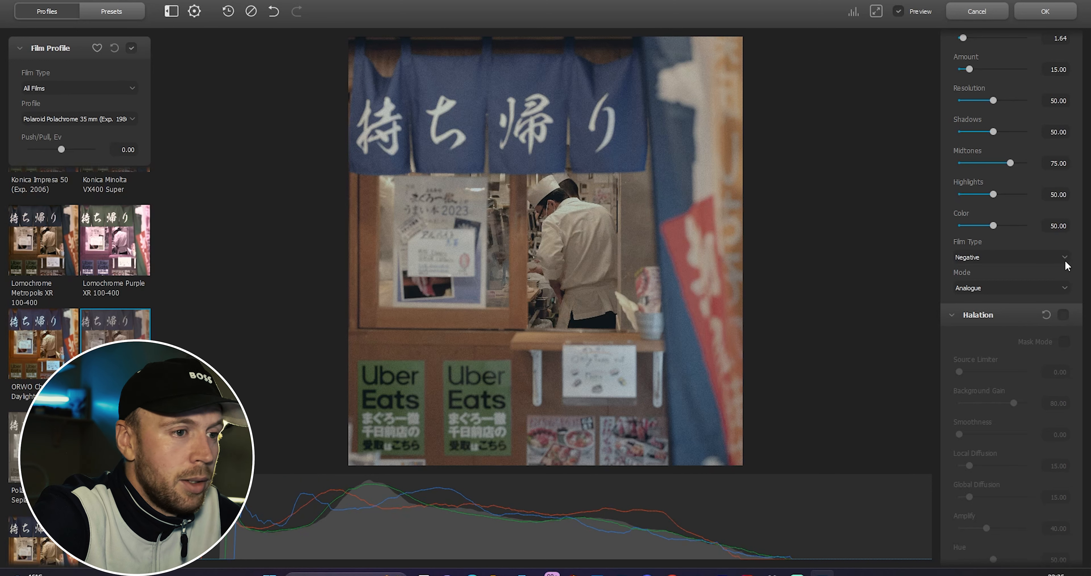
pyautogui.click(1061, 315)
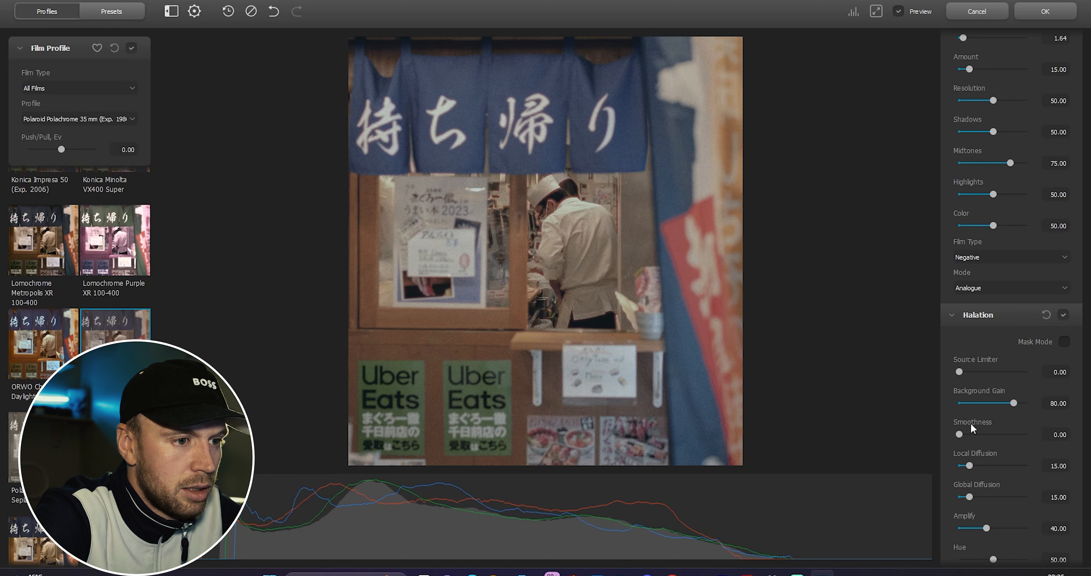
pyautogui.scroll(-1, 971, 427)
pyautogui.moveTo(969, 432); pyautogui.dragTo(972, 432)
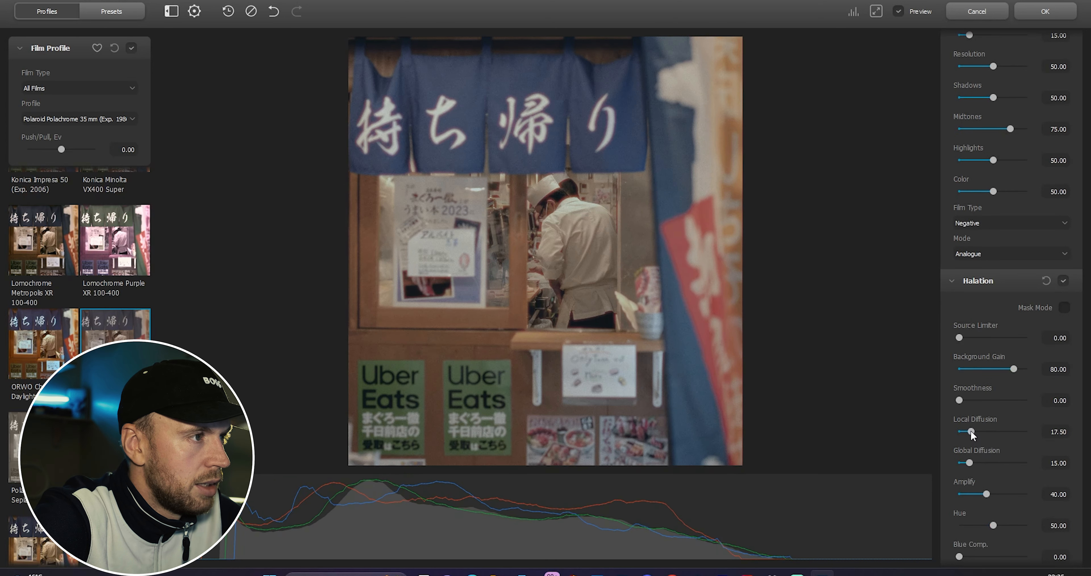
pyautogui.moveTo(970, 430); pyautogui.dragTo(967, 430)
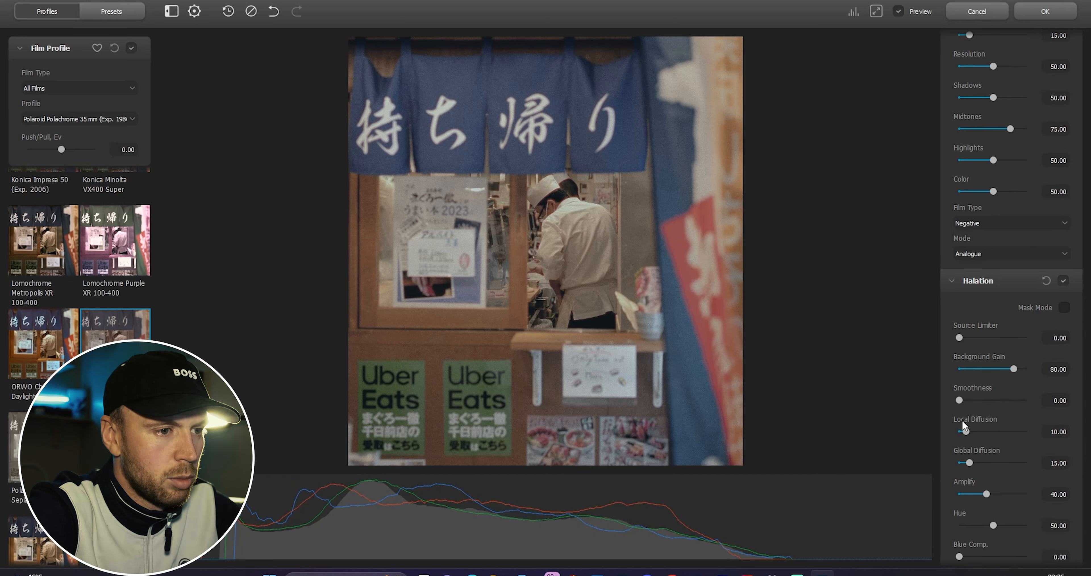
pyautogui.click(1057, 431)
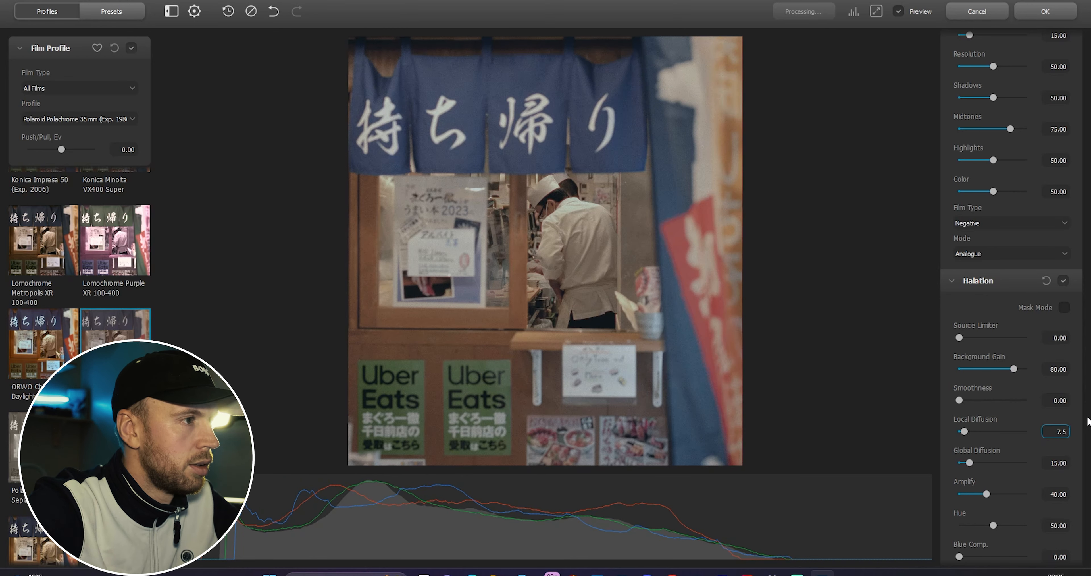
pyautogui.scroll(-2, 997, 456)
pyautogui.moveTo(997, 456); pyautogui.dragTo(1003, 481)
pyautogui.doubleClick(1000, 461)
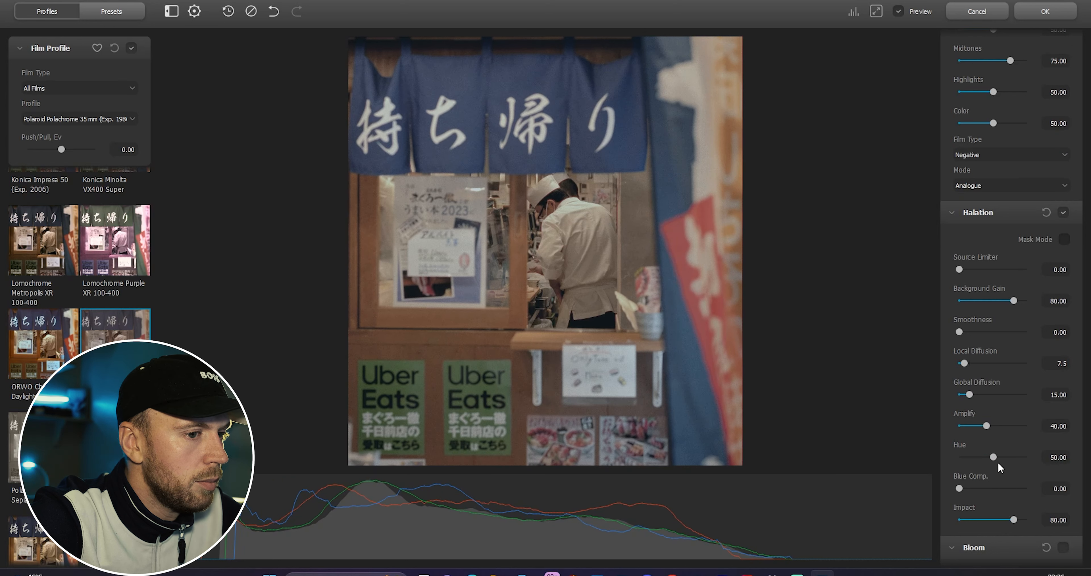
# Step: Enable Bloom and lower its Diffusion to about 35
pyautogui.scroll(-3, 999, 462)
pyautogui.click(1065, 413)
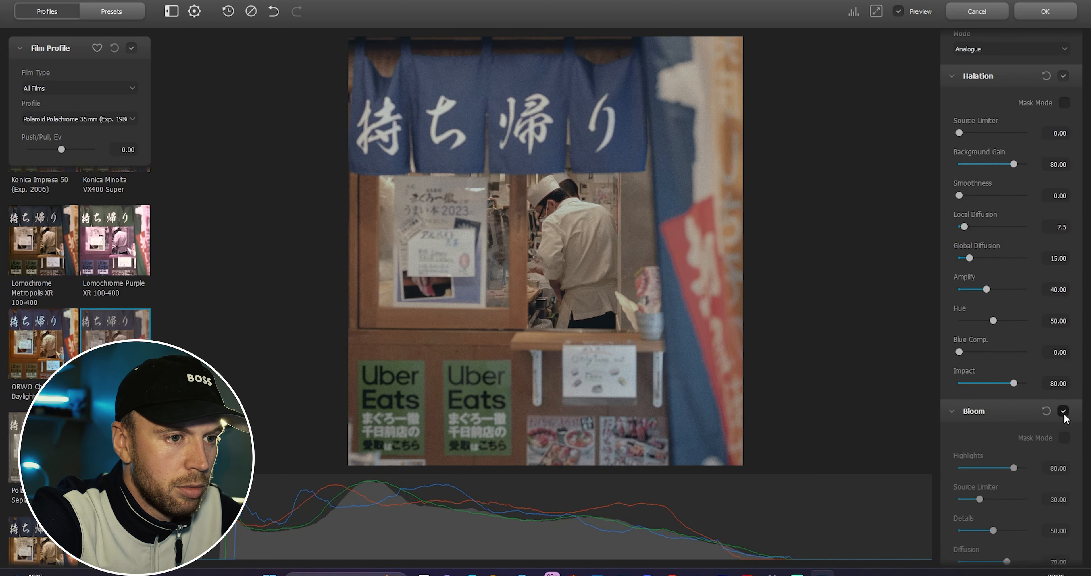
pyautogui.scroll(-2, 970, 455)
pyautogui.scroll(-3, 970, 453)
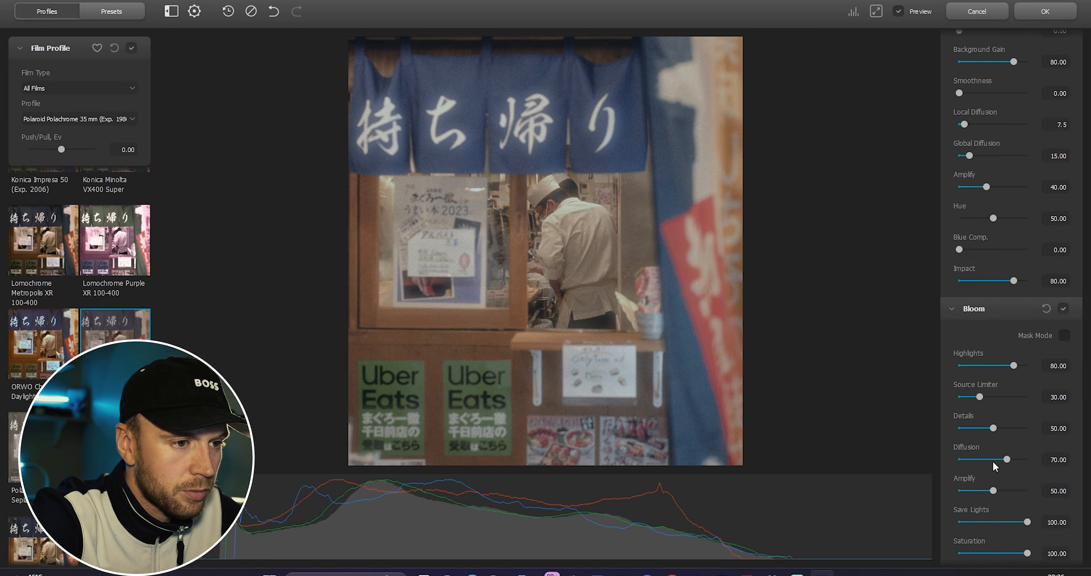
pyautogui.moveTo(1006, 425); pyautogui.dragTo(984, 433)
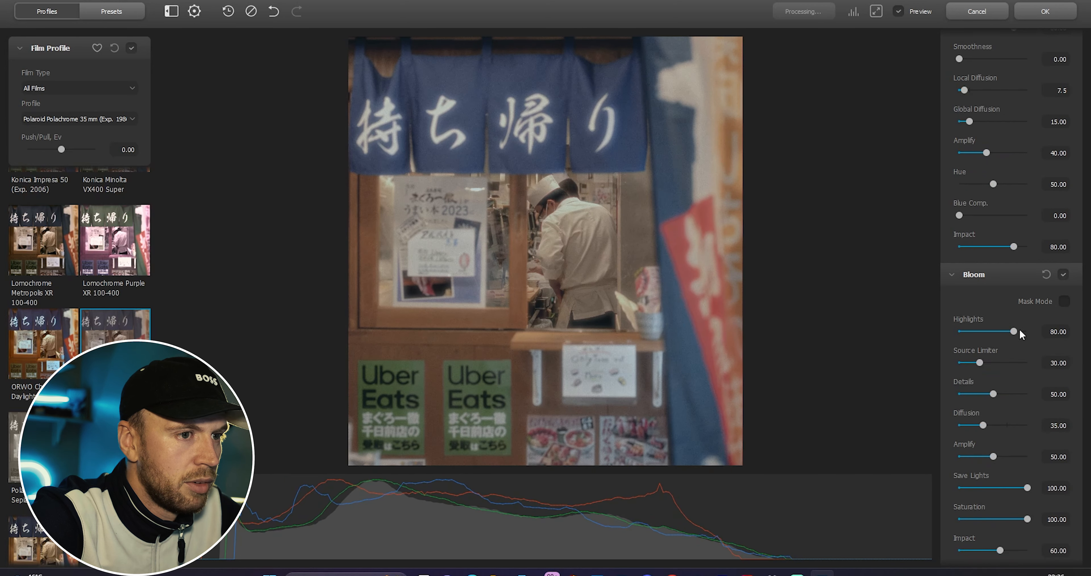
# Step: Set Bloom Highlights to about 59, Source Limiter to about 68 and Diffusion to about 89
pyautogui.moveTo(1010, 334); pyautogui.dragTo(1006, 368)
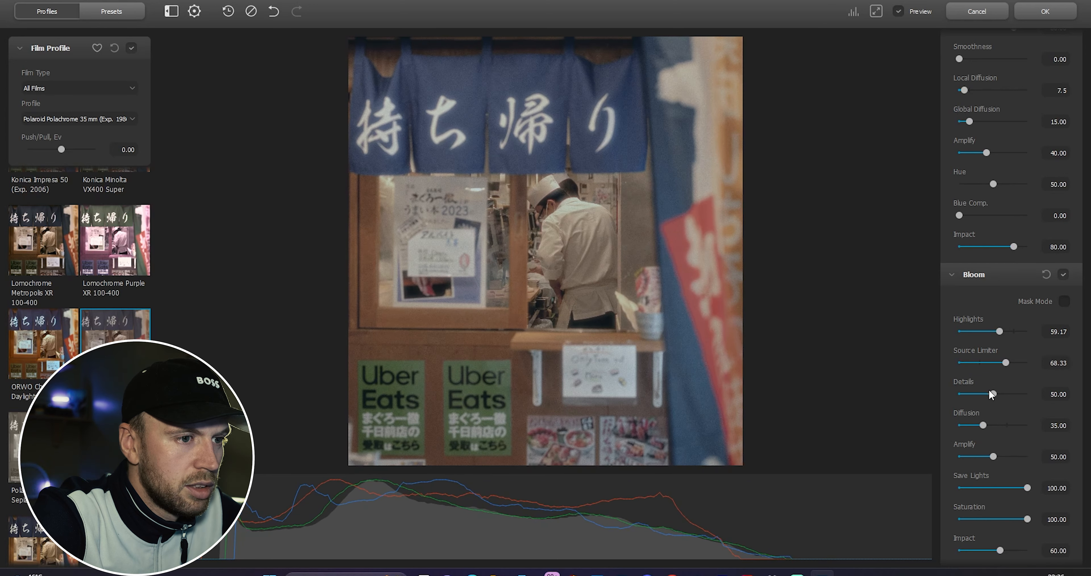
pyautogui.scroll(-1, 990, 396)
pyautogui.moveTo(985, 394); pyautogui.dragTo(1021, 394)
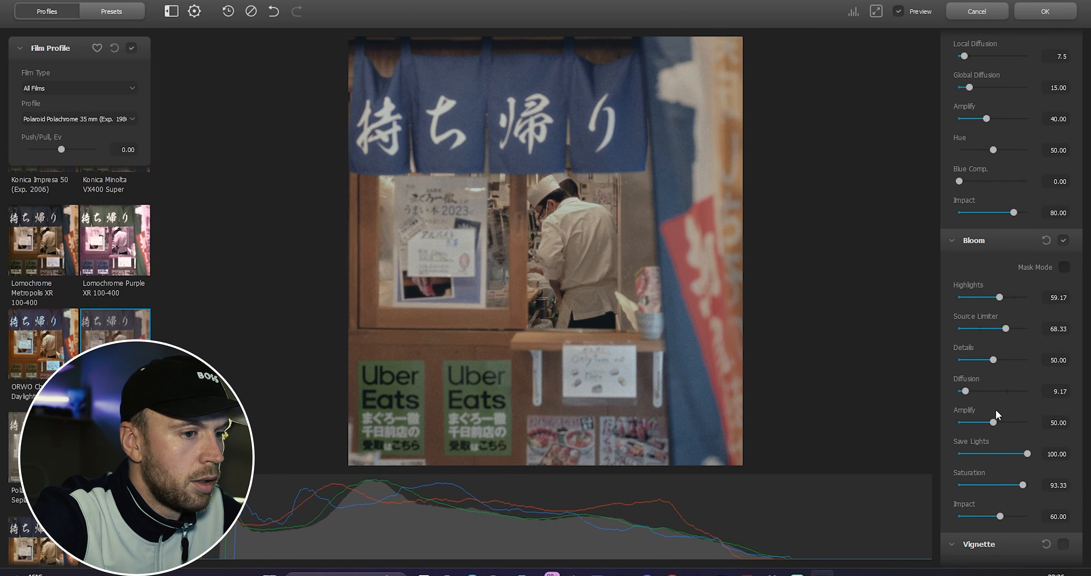
# Step: Enable the Vignette section
pyautogui.scroll(-2, 996, 409)
pyautogui.click(1064, 475)
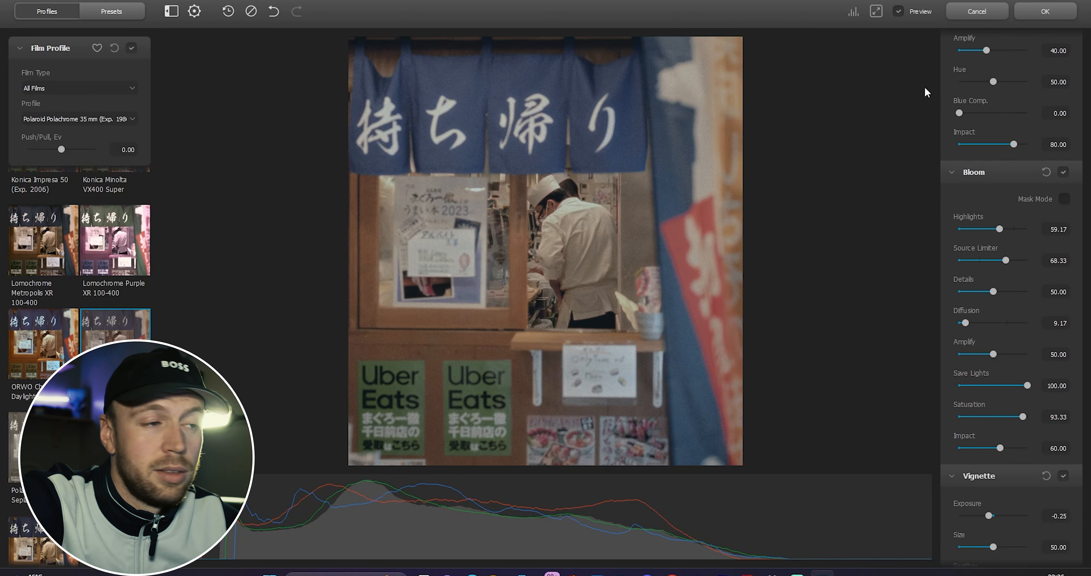
# Step: Lower the Vignette Exposure to about -0.53 and apply the Dehancer Film filter to the image
pyautogui.scroll(-2, 1017, 382)
pyautogui.click(985, 449)
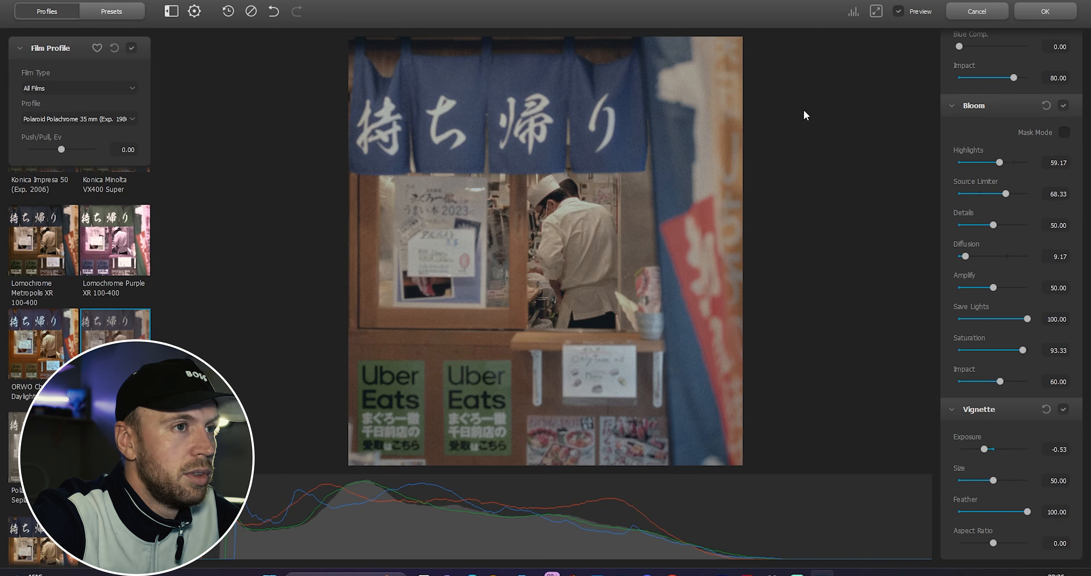
pyautogui.click(1043, 10)
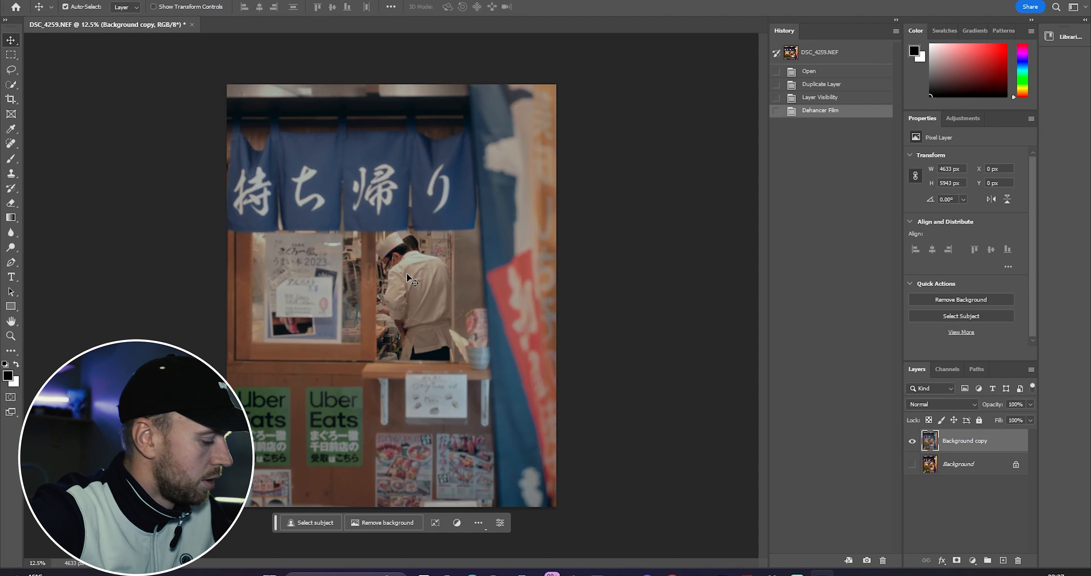
# Step: Compare the graded layer with the original by turning the background on and toggling the graded copy's visibility
pyautogui.hotkey('ctrl', '+')
pyautogui.hotkey('ctrl', '+')
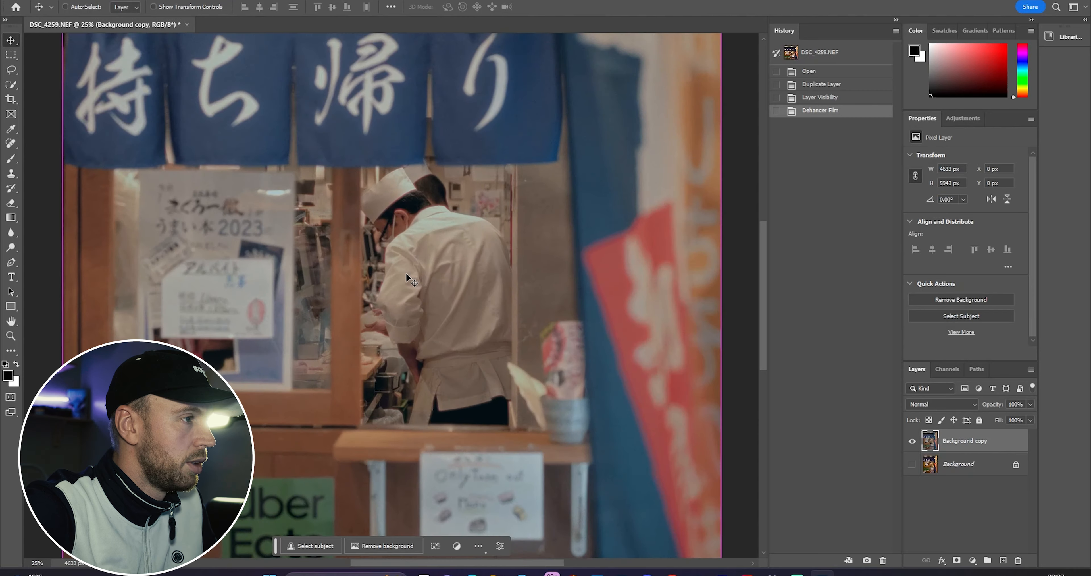
pyautogui.hotkey('ctrl', '-')
pyautogui.hotkey('ctrl', '+')
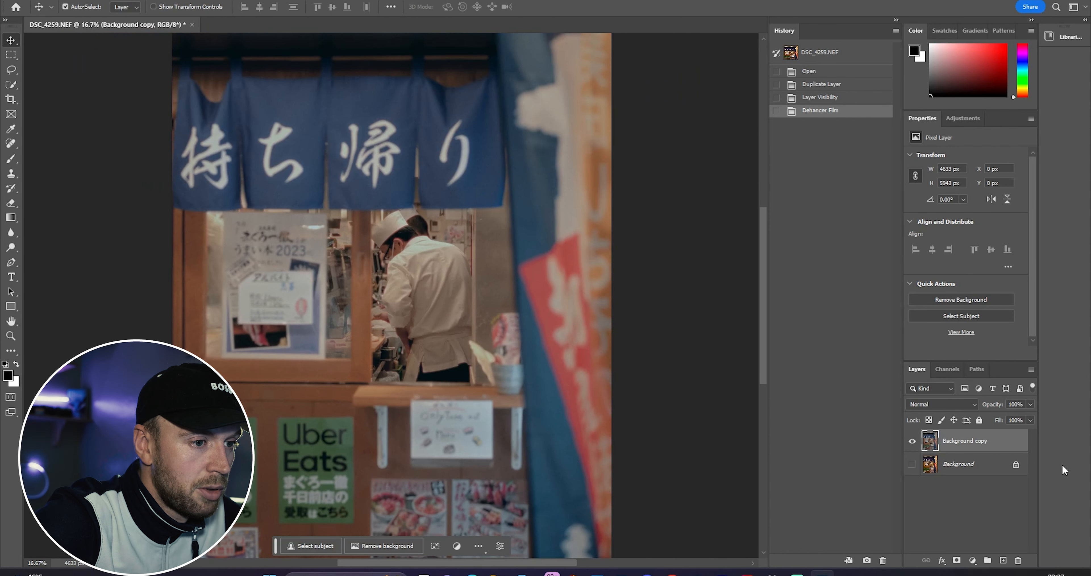
pyautogui.click(912, 464)
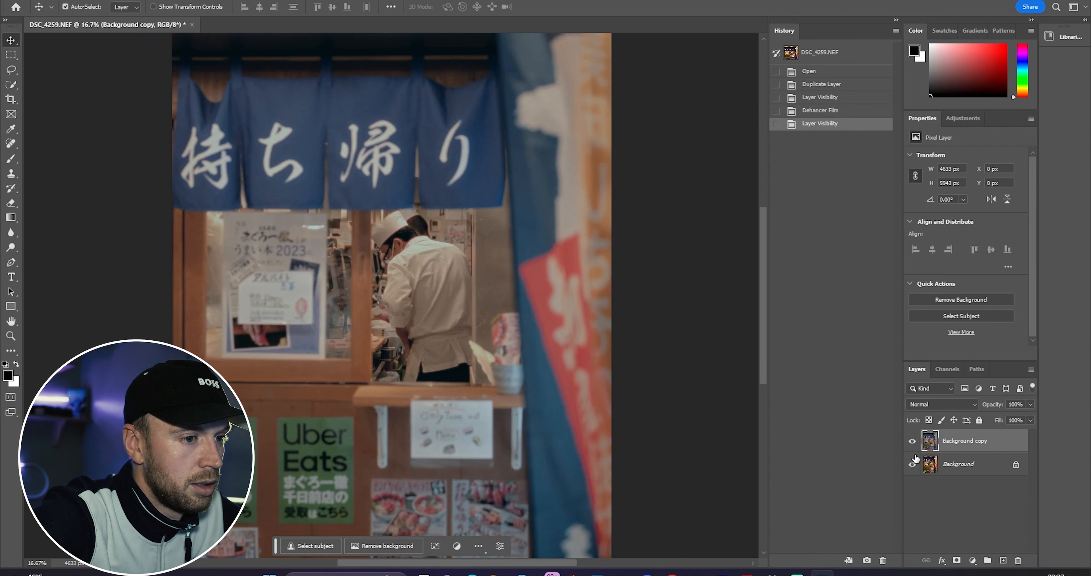
pyautogui.click(912, 442)
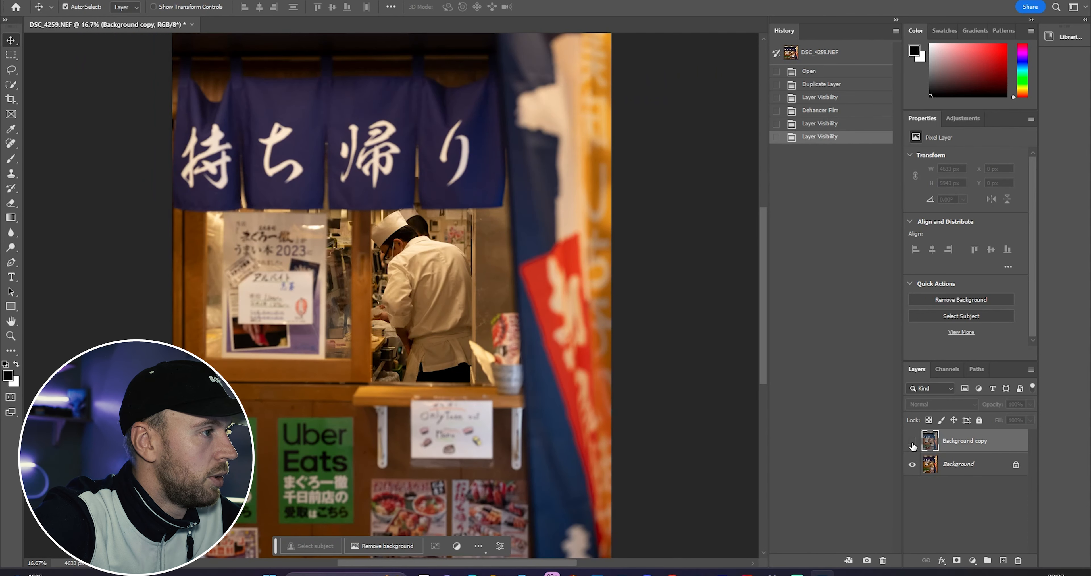
pyautogui.click(913, 442)
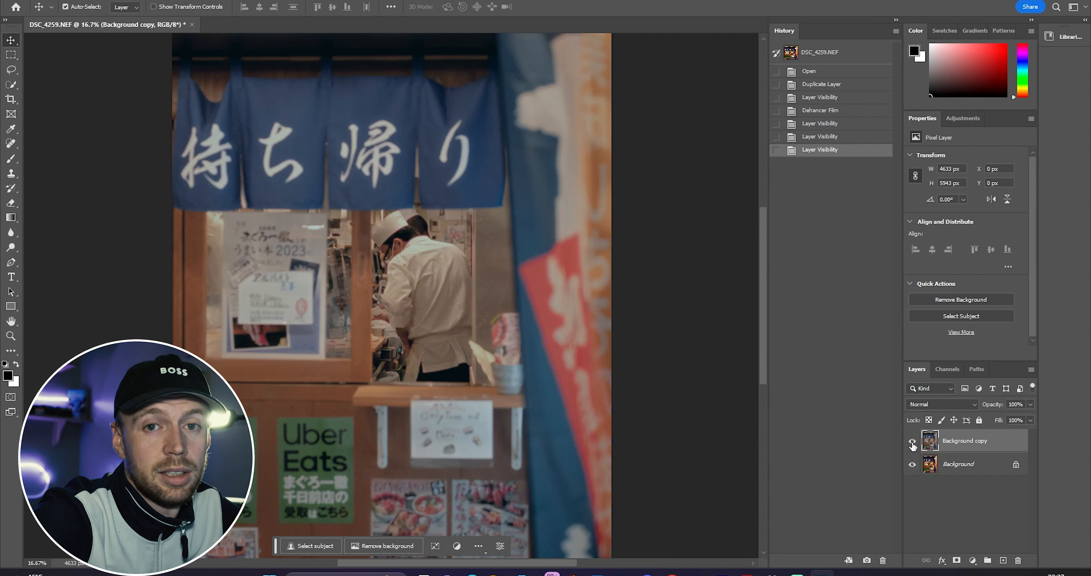
pyautogui.click(913, 442)
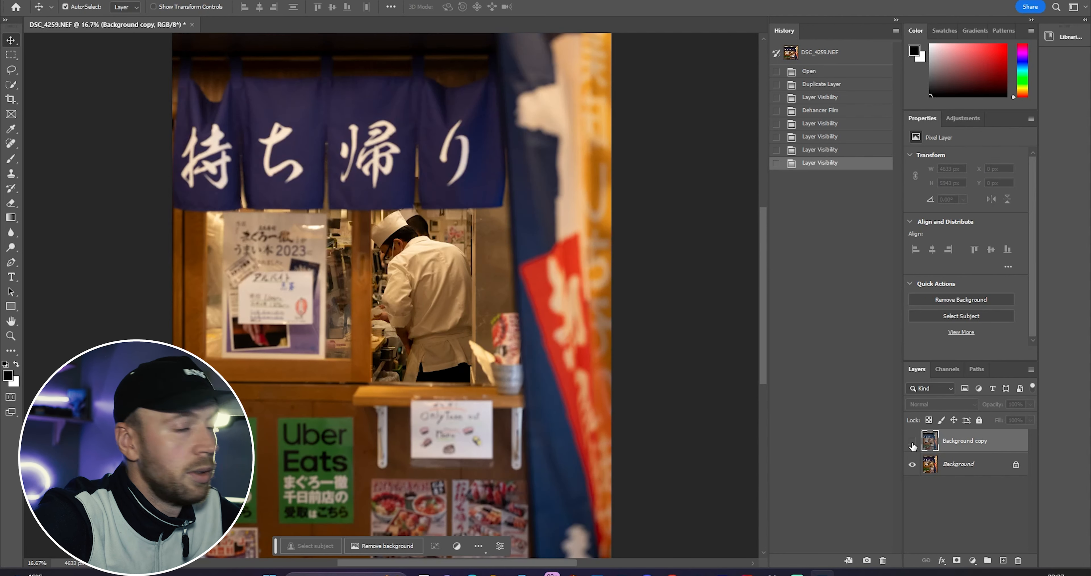
pyautogui.click(913, 442)
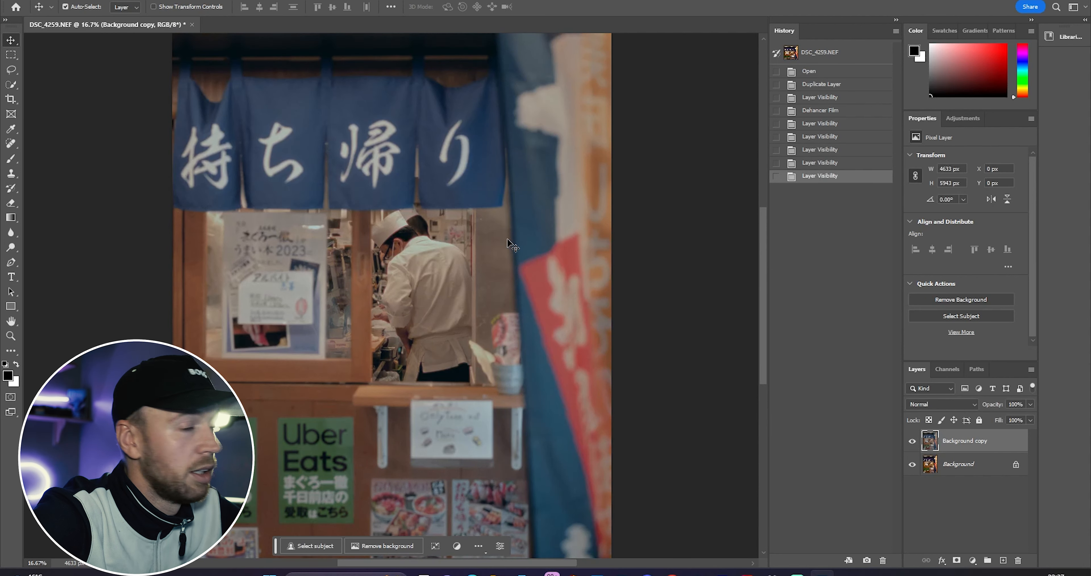